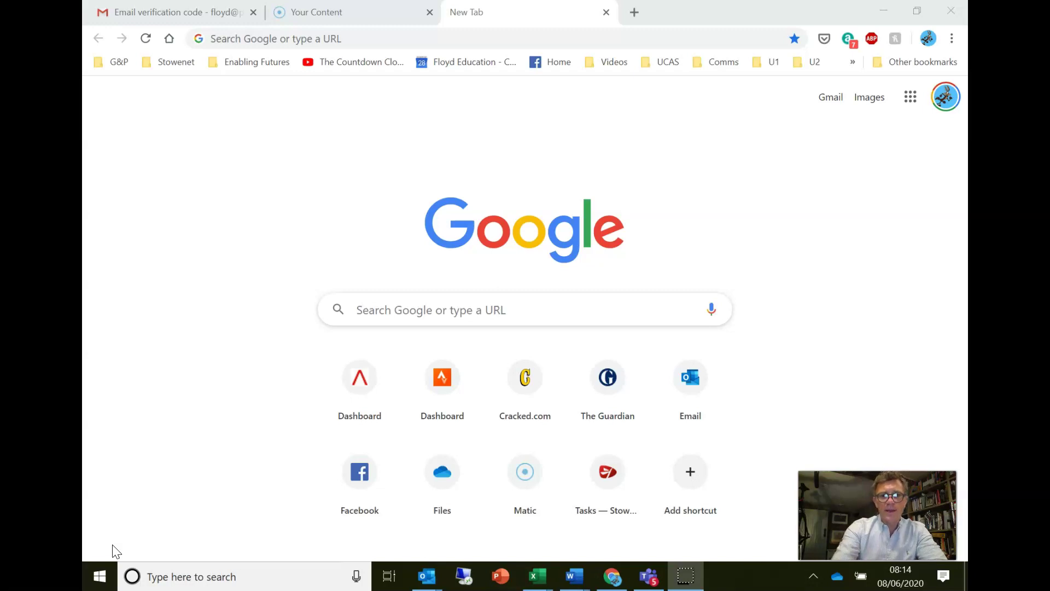
- Load ucas.com in the Chrome tab, trimming the autocompleted path from the address
{"action": "left_click", "coordinate": [439, 42]}
{"action": "type", "text": "ucas.com/what-are-my-options/create-your-ucas-hub-today"}
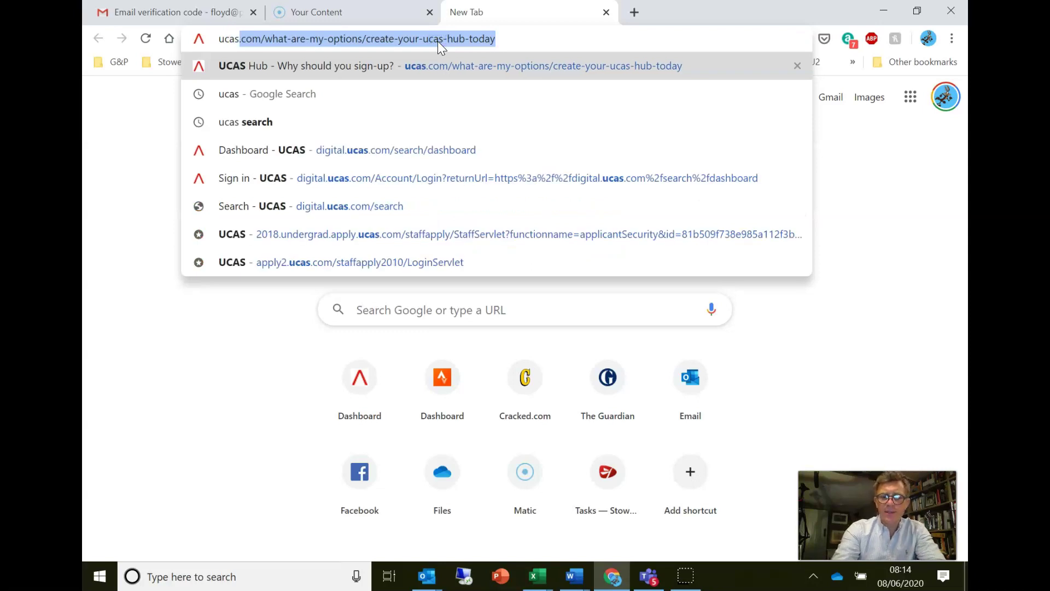
{"action": "key", "text": "End"}
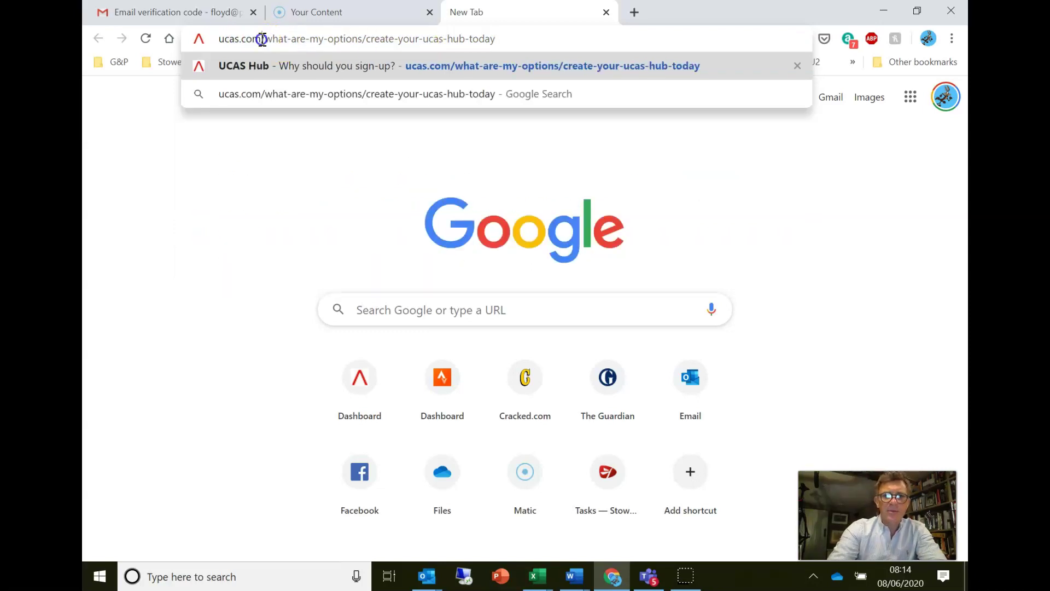
{"action": "left_click_drag", "start_coordinate": [261, 38], "coordinate": [709, 41]}
{"action": "key", "text": "BackSpace"}
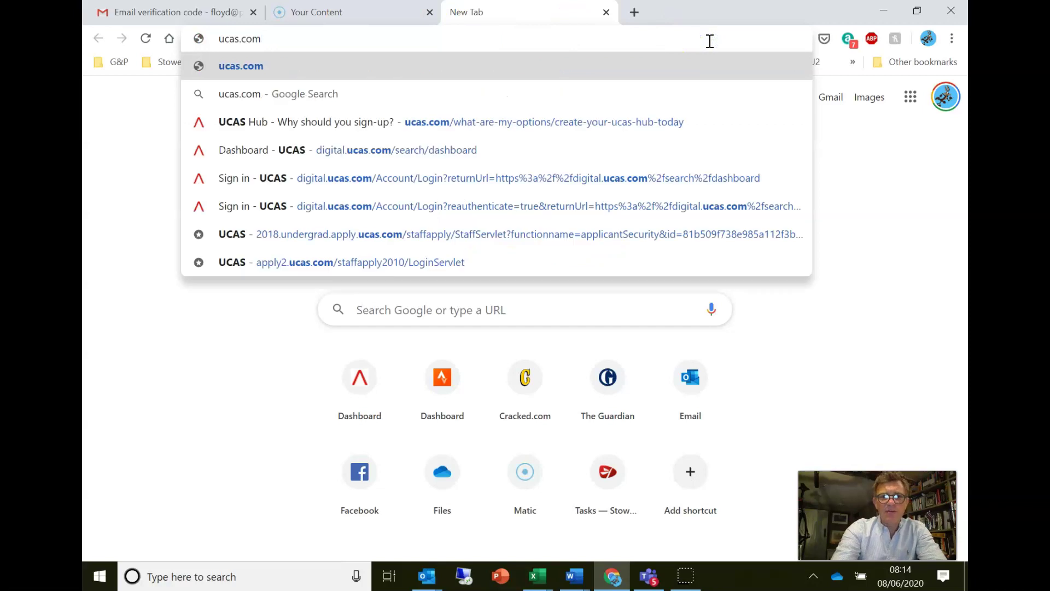
{"action": "key", "text": "Return"}
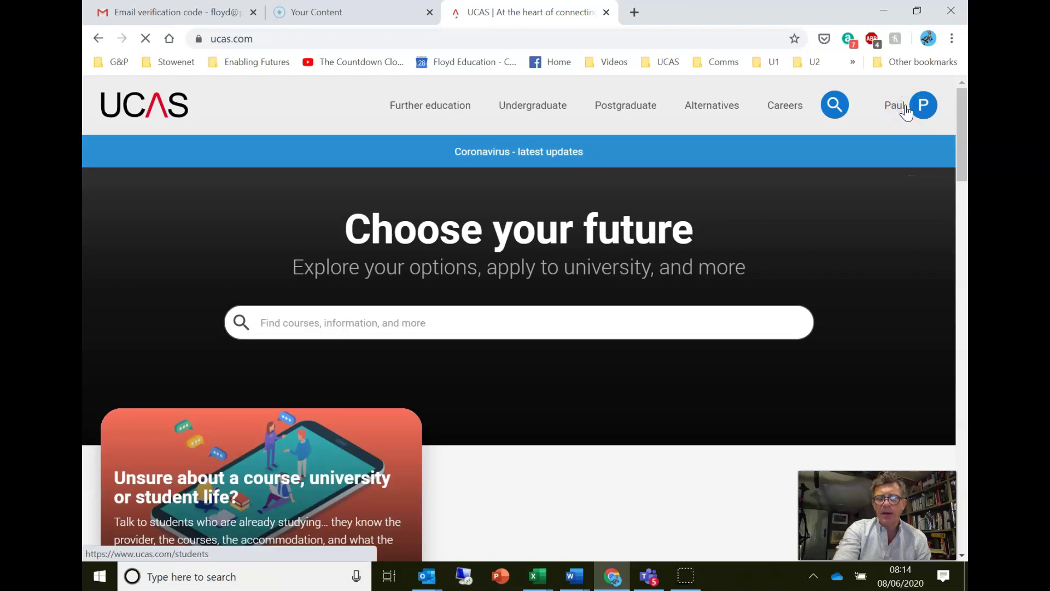
- Sign out of the current UCAS account and open the Students sign-in page
{"action": "left_click", "coordinate": [906, 111]}
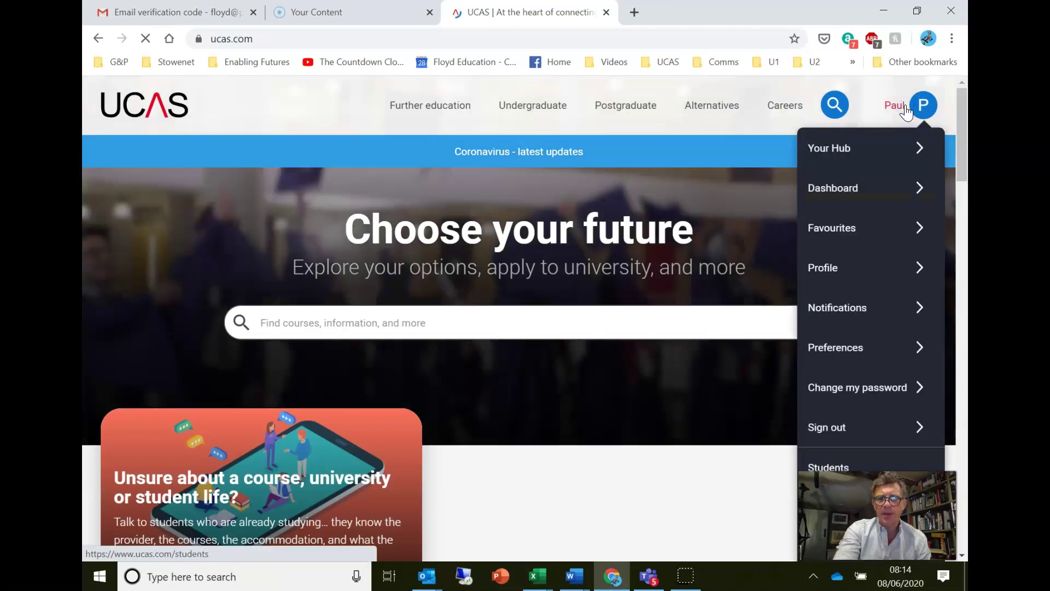
{"action": "left_click", "coordinate": [856, 432]}
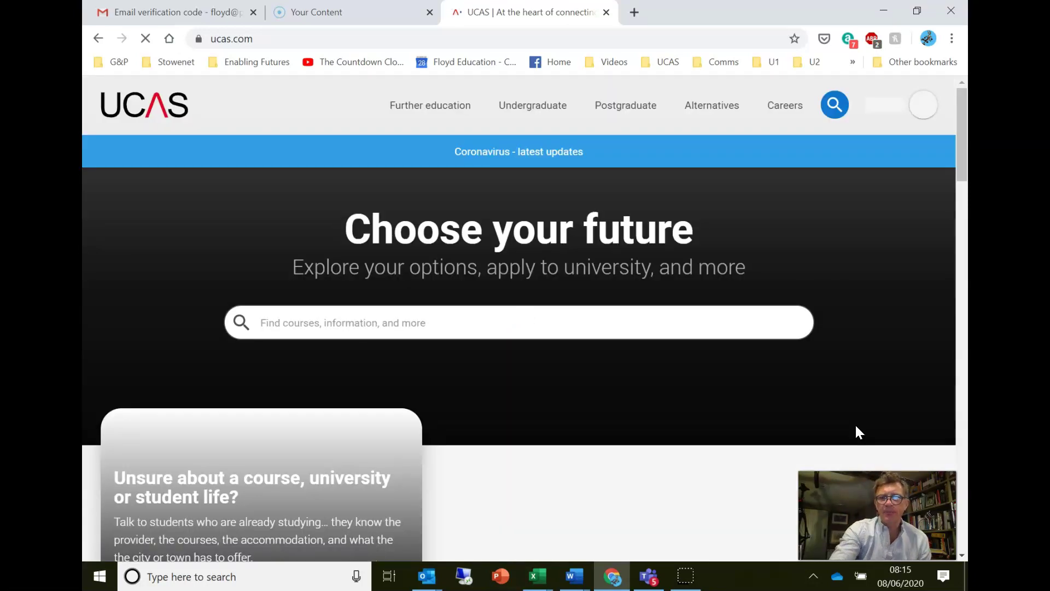
{"action": "mouse_move", "coordinate": [888, 149]}
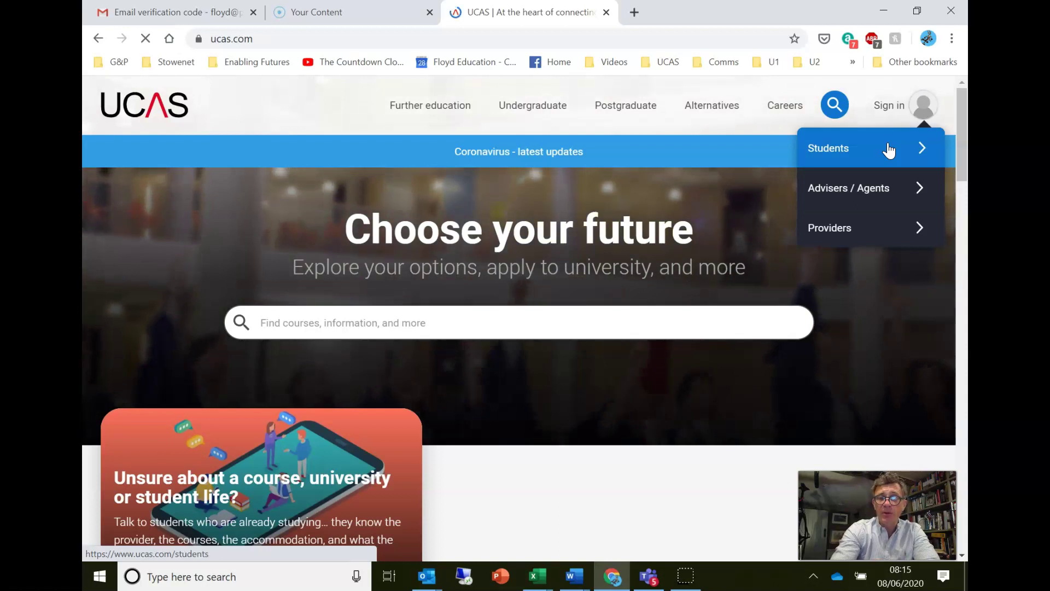
{"action": "left_click", "coordinate": [889, 150]}
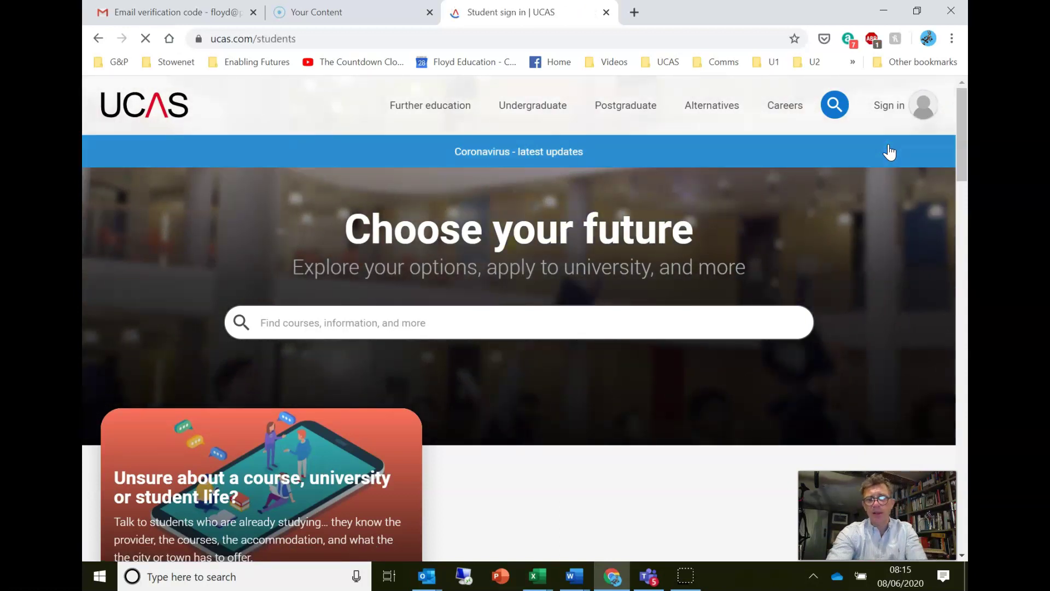
{"action": "scroll", "coordinate": [889, 152], "scroll_direction": "down", "scroll_amount": 3}
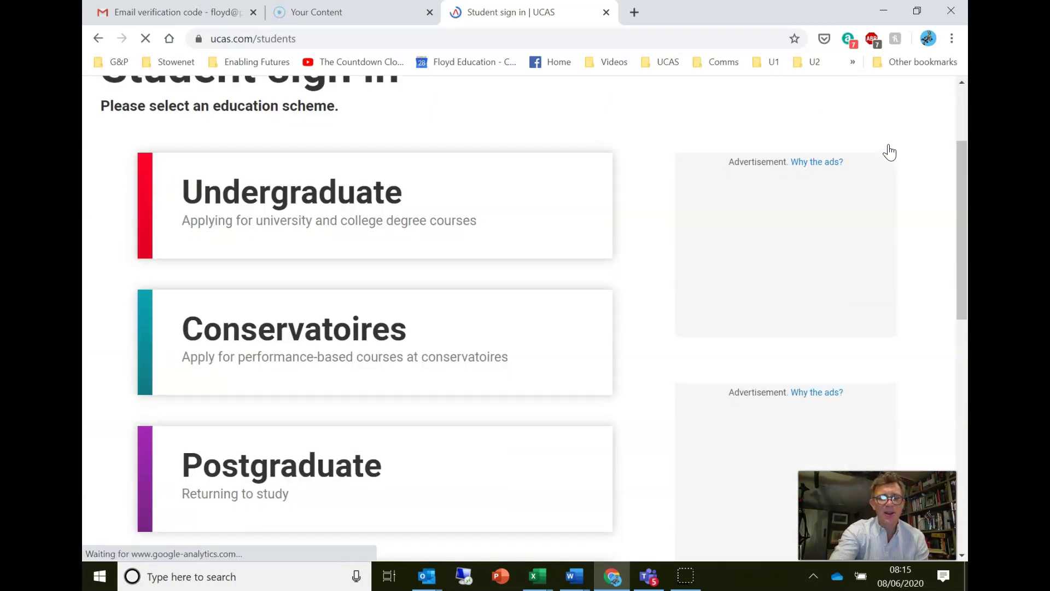
- Choose Undergraduate, then Apply for 2021 entry
{"action": "left_click", "coordinate": [336, 181]}
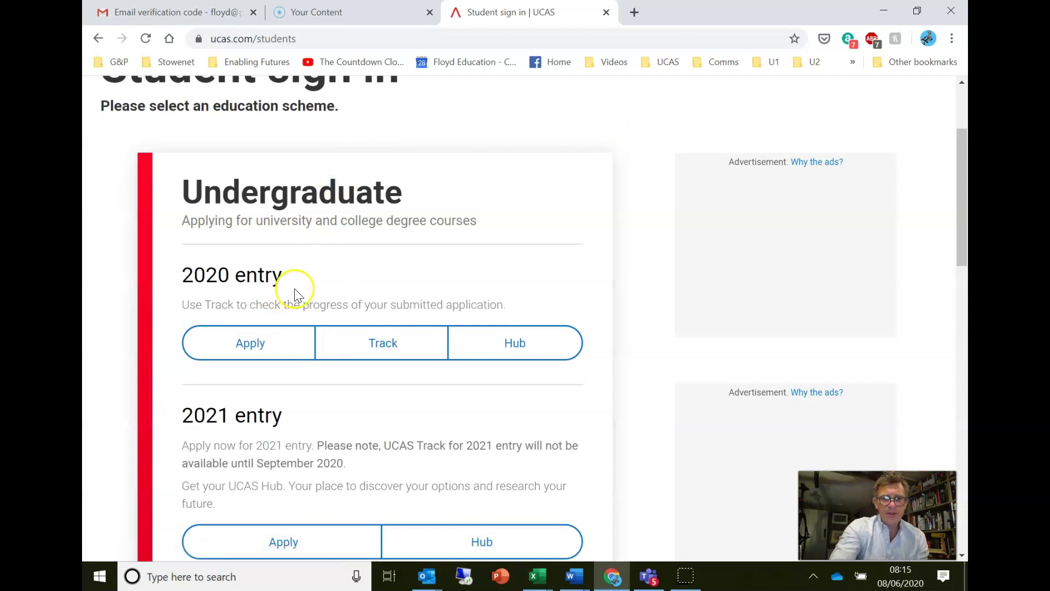
{"action": "scroll", "coordinate": [326, 417], "scroll_direction": "down", "scroll_amount": 2}
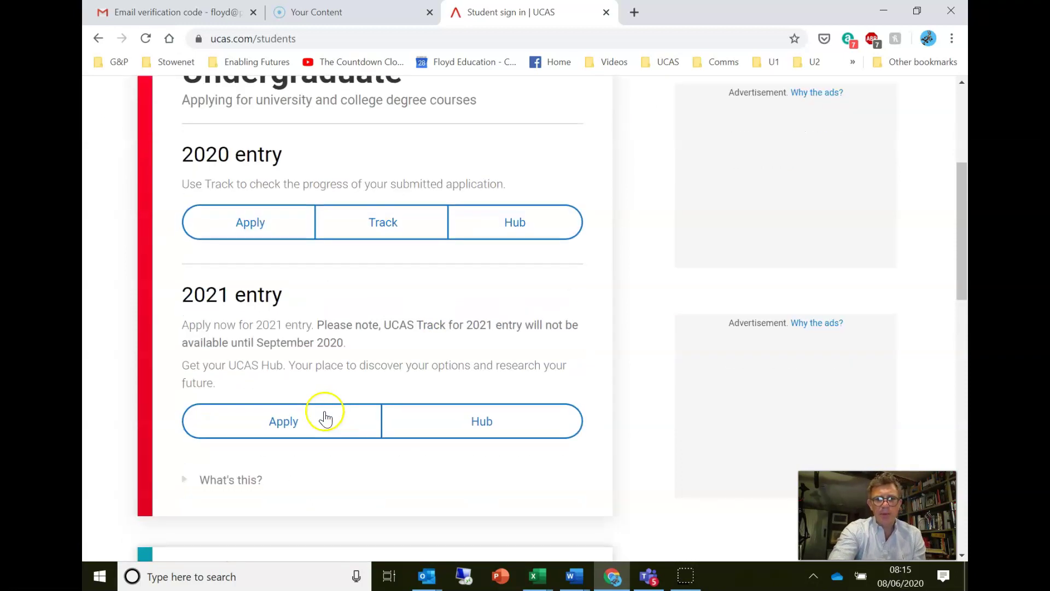
{"action": "left_click", "coordinate": [302, 430]}
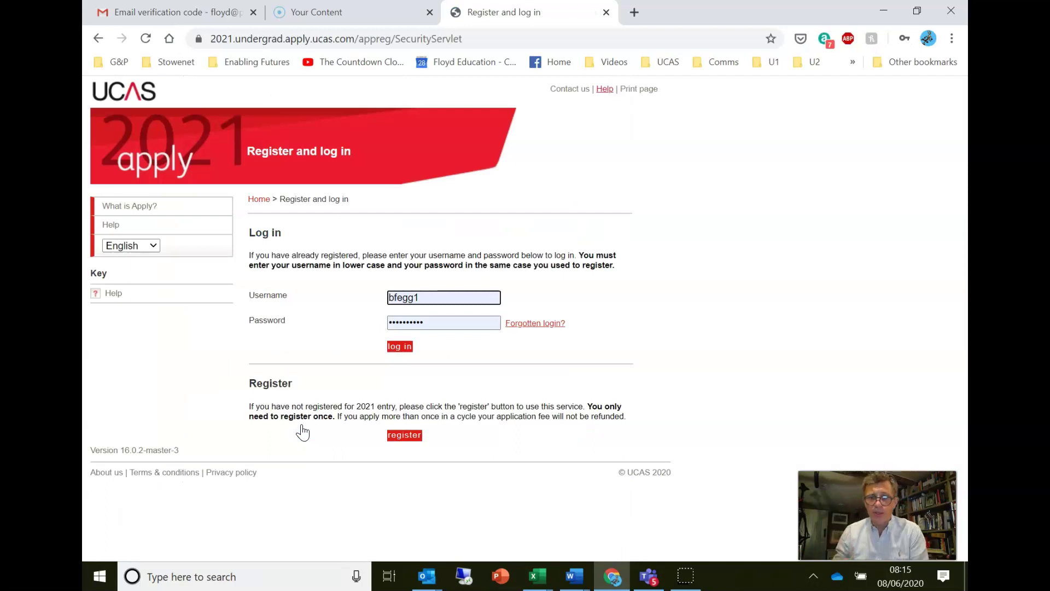
- Register a new Apply account, pass the Welcome page and accept the terms and conditions
{"action": "left_click", "coordinate": [411, 437]}
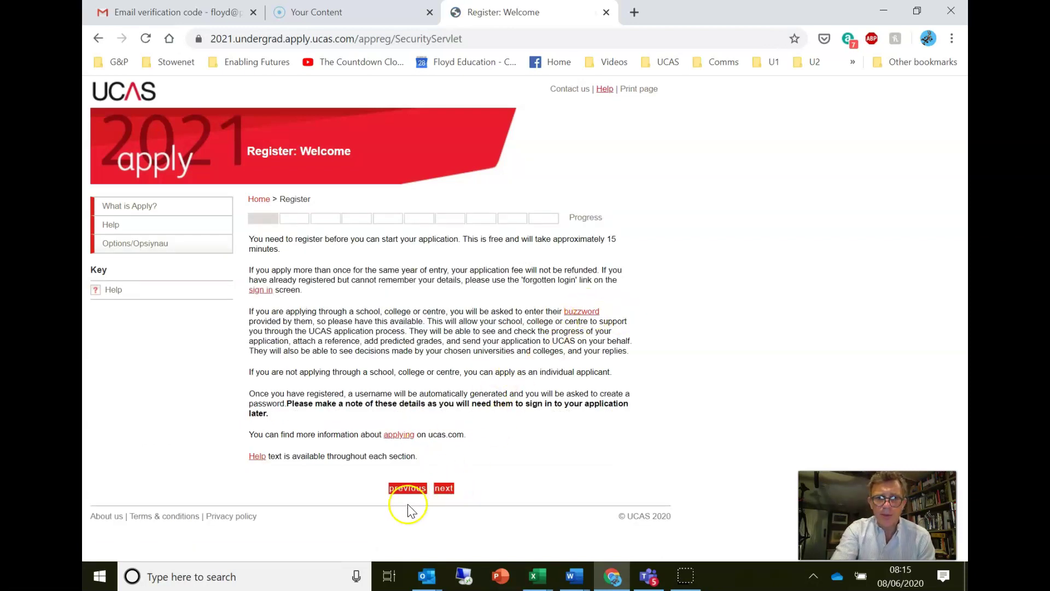
{"action": "left_click", "coordinate": [443, 488]}
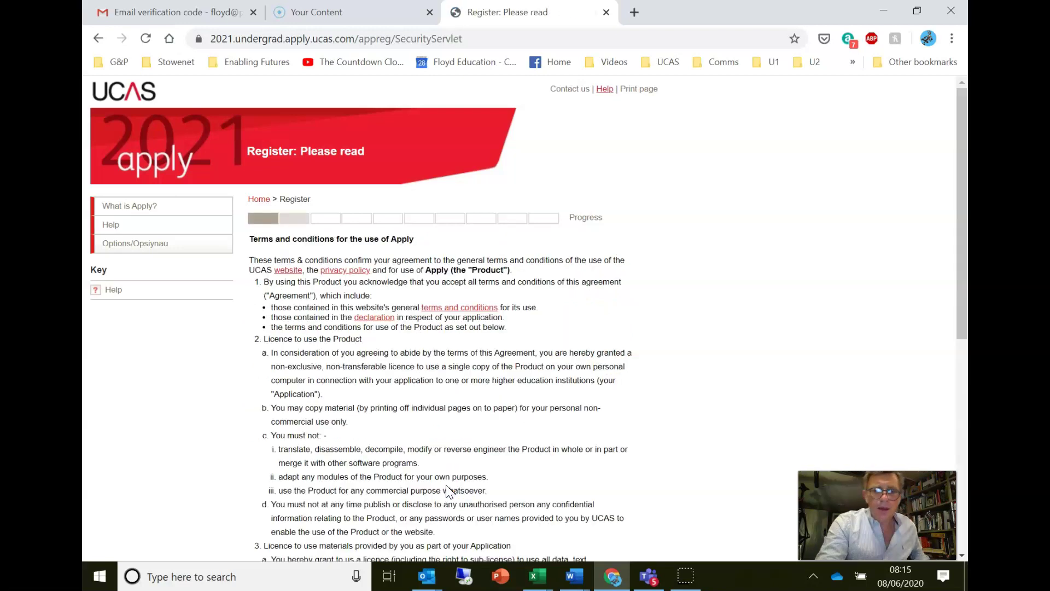
{"action": "scroll", "coordinate": [449, 489], "scroll_direction": "down", "scroll_amount": 7}
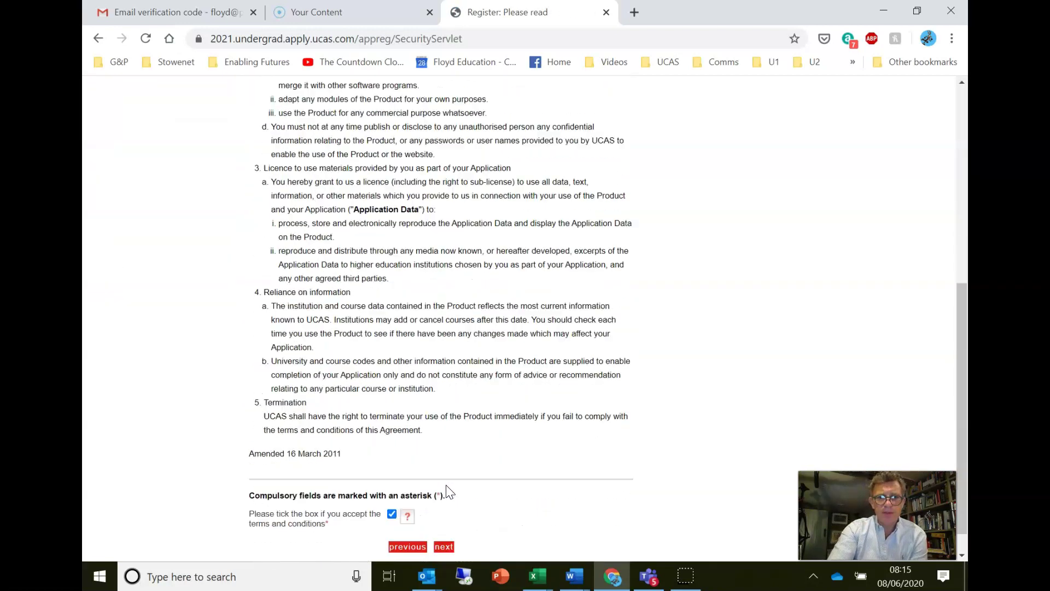
{"action": "left_click", "coordinate": [391, 485]}
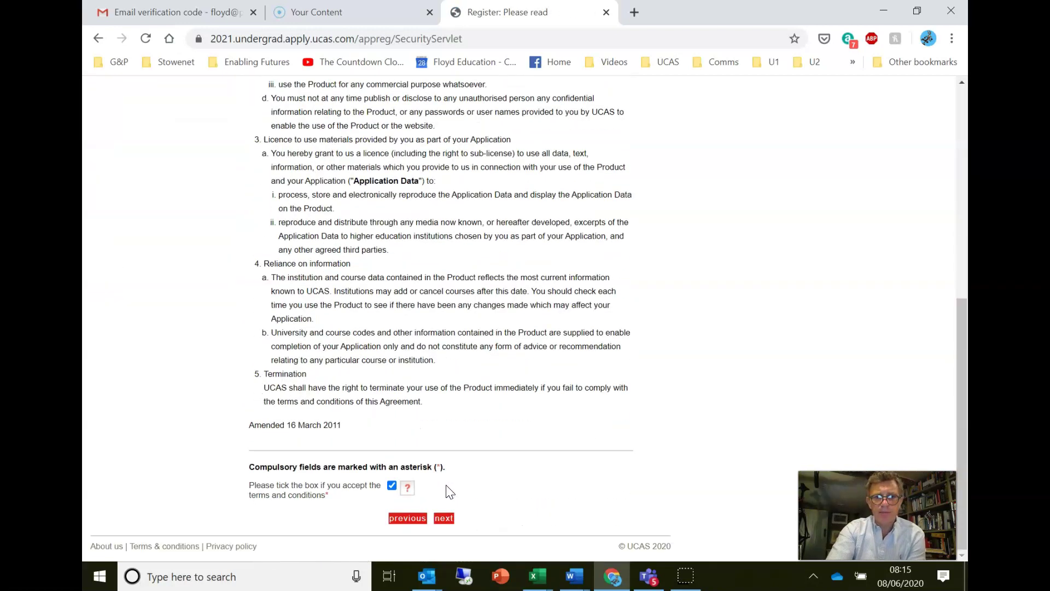
{"action": "left_click", "coordinate": [444, 518]}
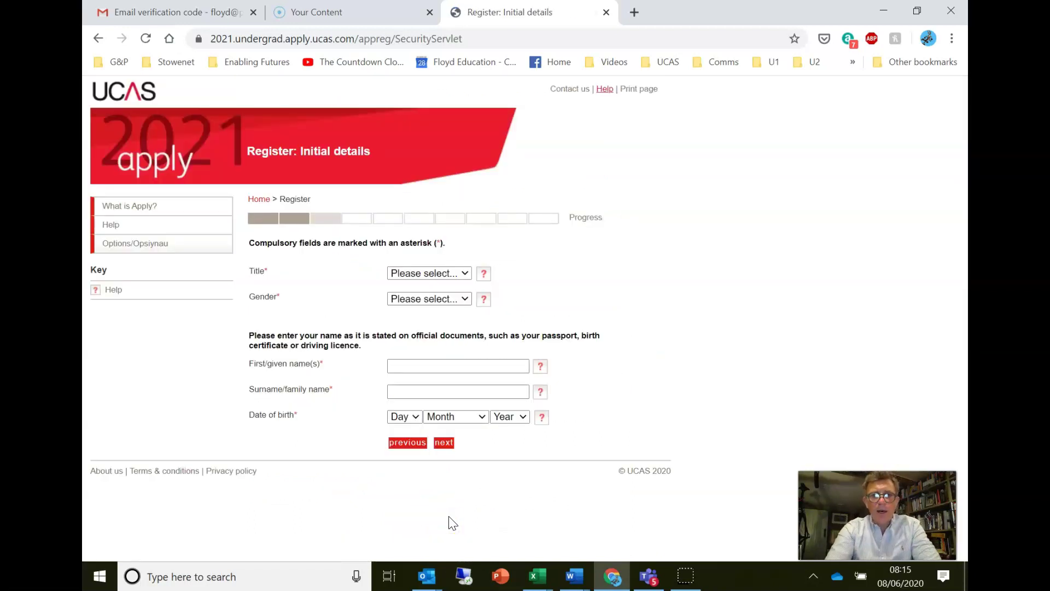
- Set the title to Mr and enter the applicant's first name and surname
{"action": "left_click", "coordinate": [445, 274]}
{"action": "left_click", "coordinate": [424, 338]}
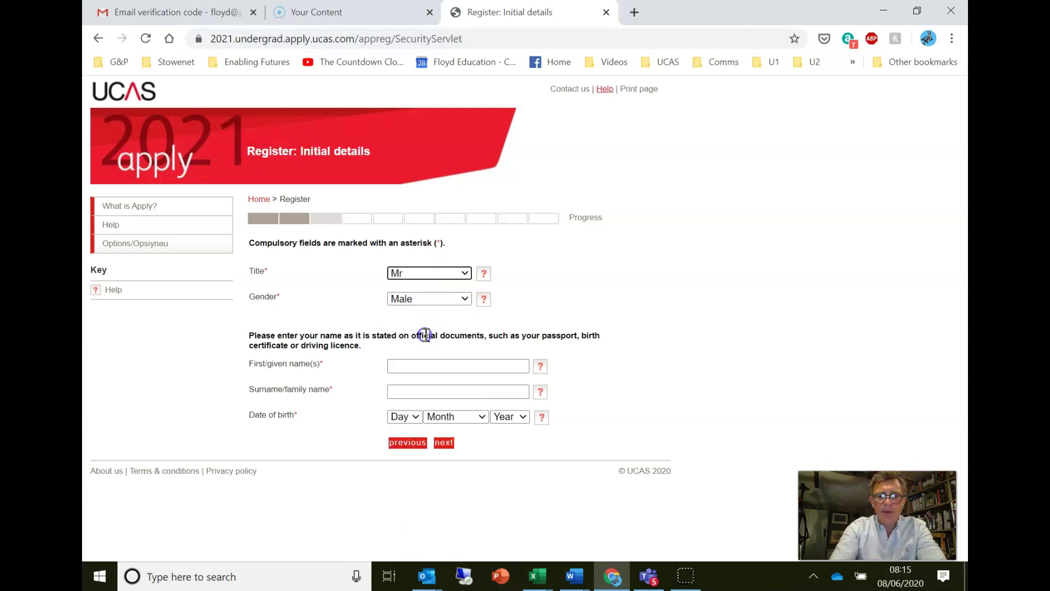
{"action": "left_click", "coordinate": [423, 364]}
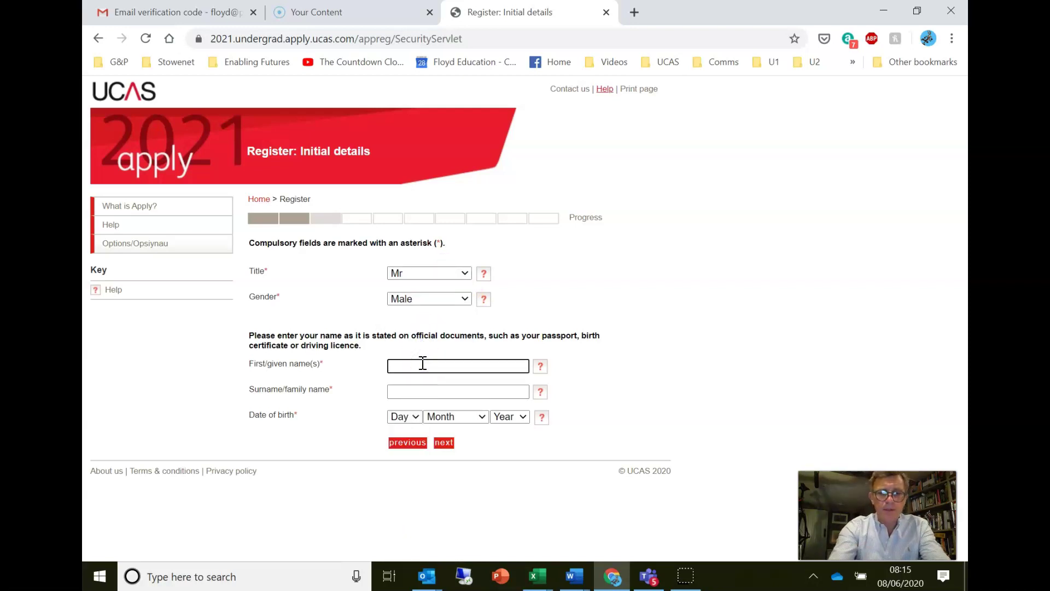
{"action": "key", "text": "Tab"}
{"action": "key", "text": "Tab"}
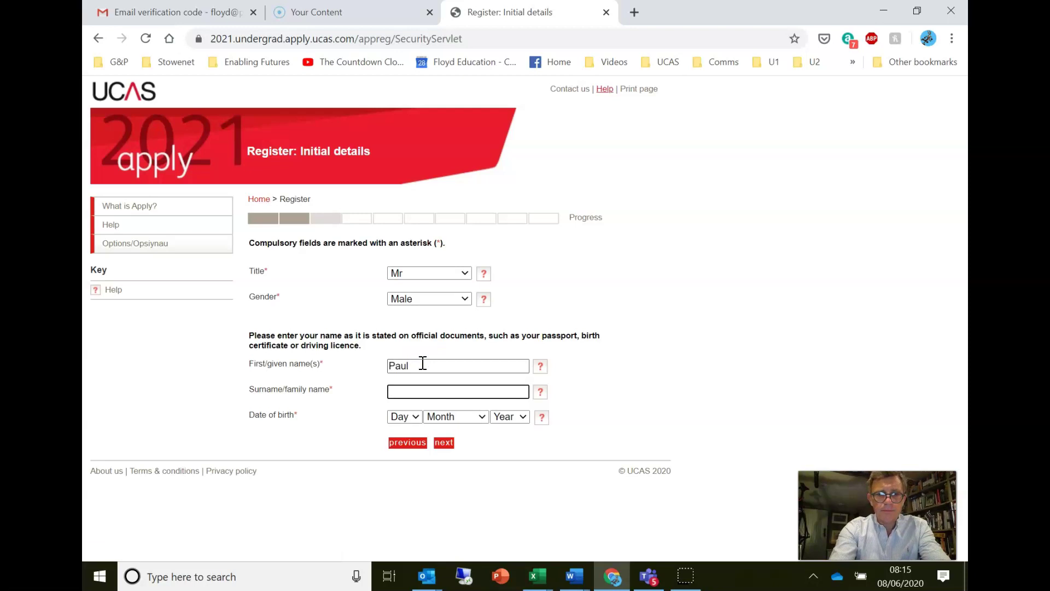
- Set the birth day to 30 in the date-of-birth fields and submit the initial details
{"action": "key", "text": "Tab"}
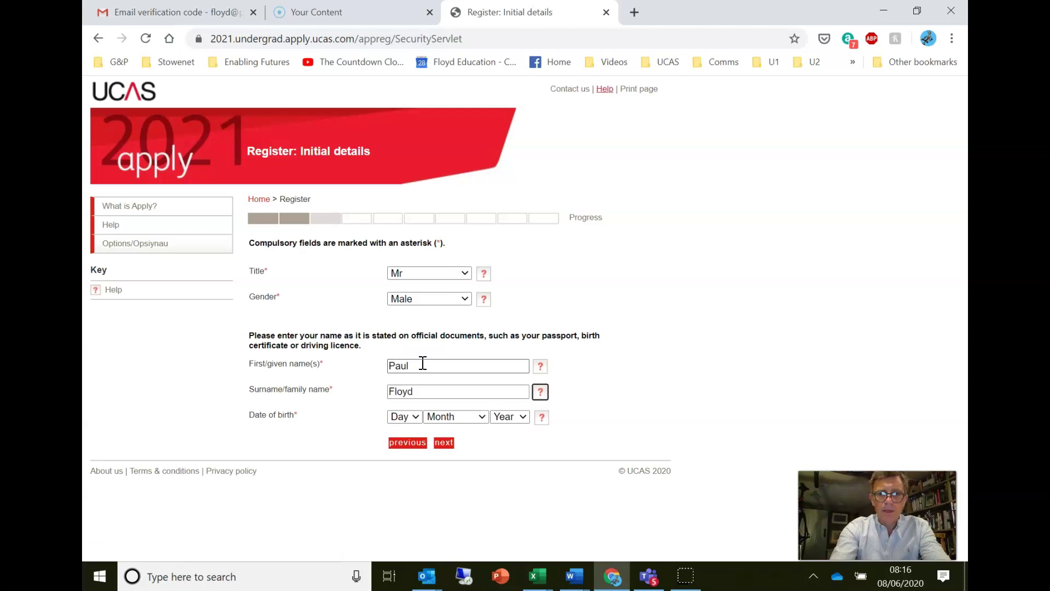
{"action": "key", "text": "Tab"}
{"action": "key", "text": "3"}
{"action": "key", "text": "0"}
{"action": "key", "text": "Tab"}
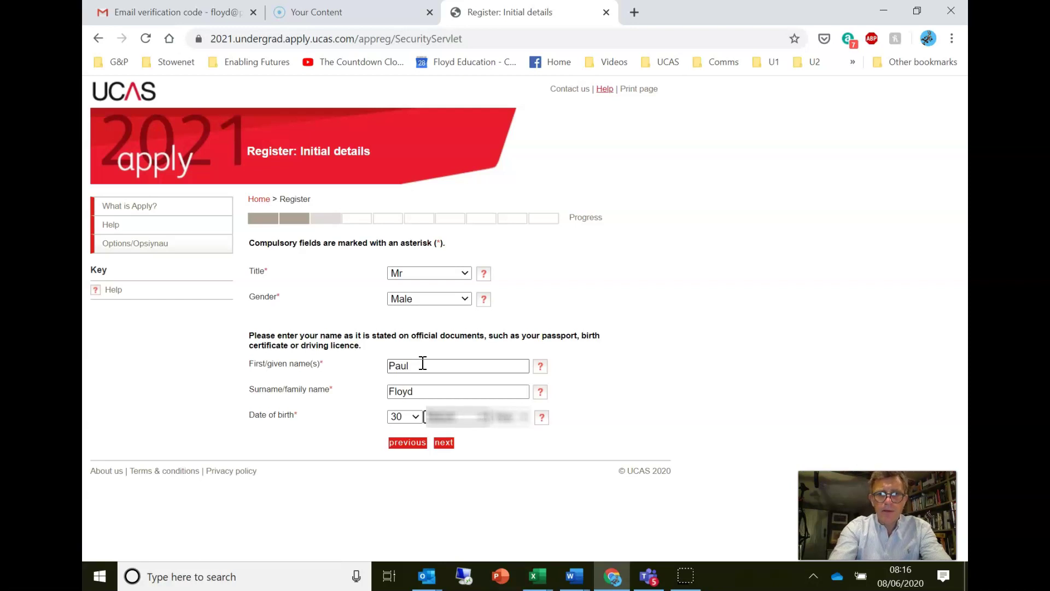
{"action": "key", "text": "Tab"}
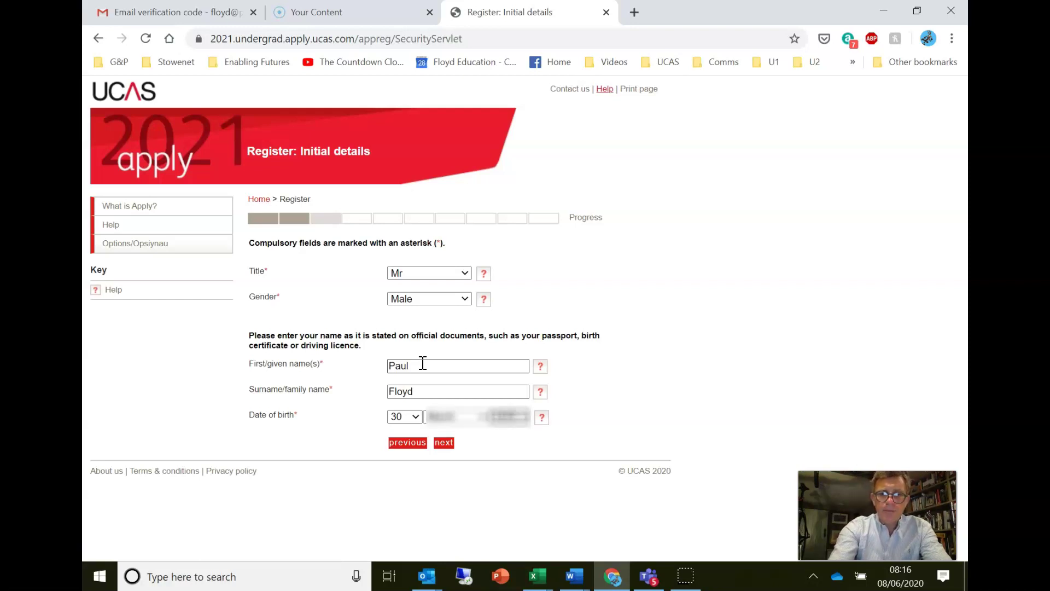
{"action": "left_click", "coordinate": [444, 442]}
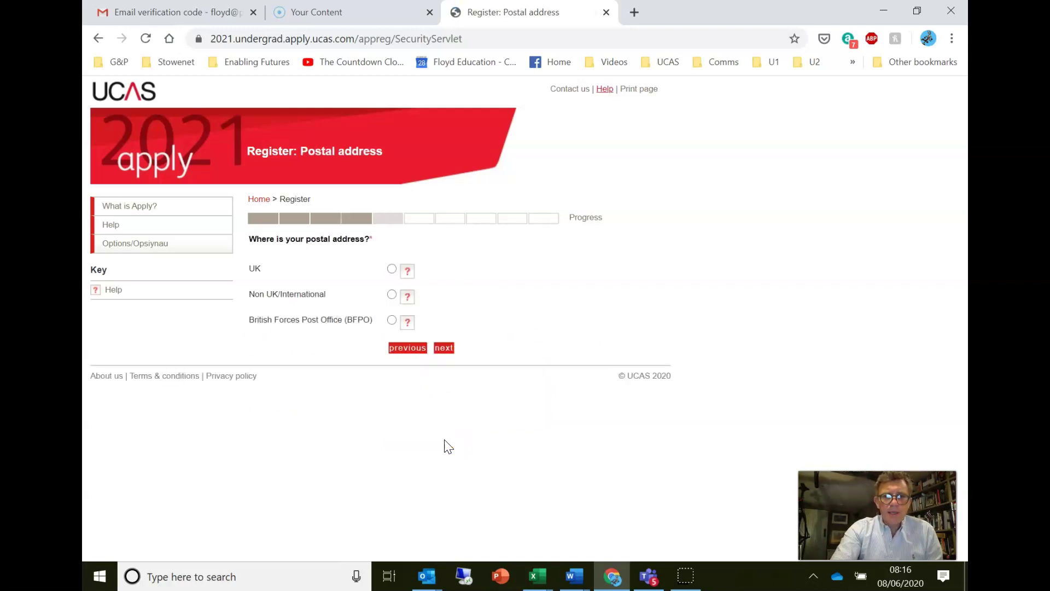
- Choose a UK postal address and look up the school's address by its postcode
{"action": "left_click", "coordinate": [391, 268]}
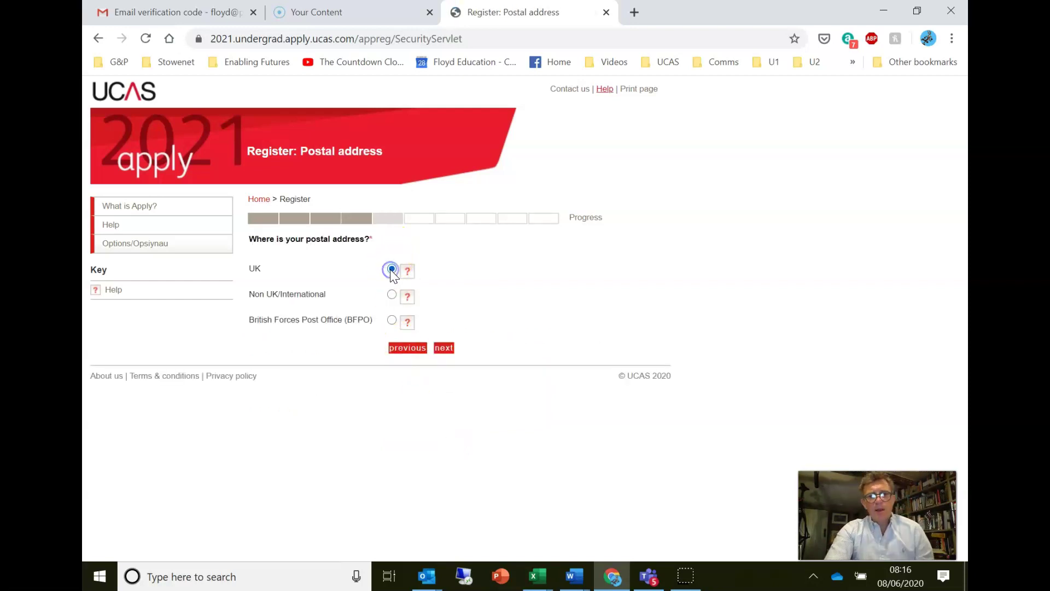
{"action": "left_click", "coordinate": [444, 347]}
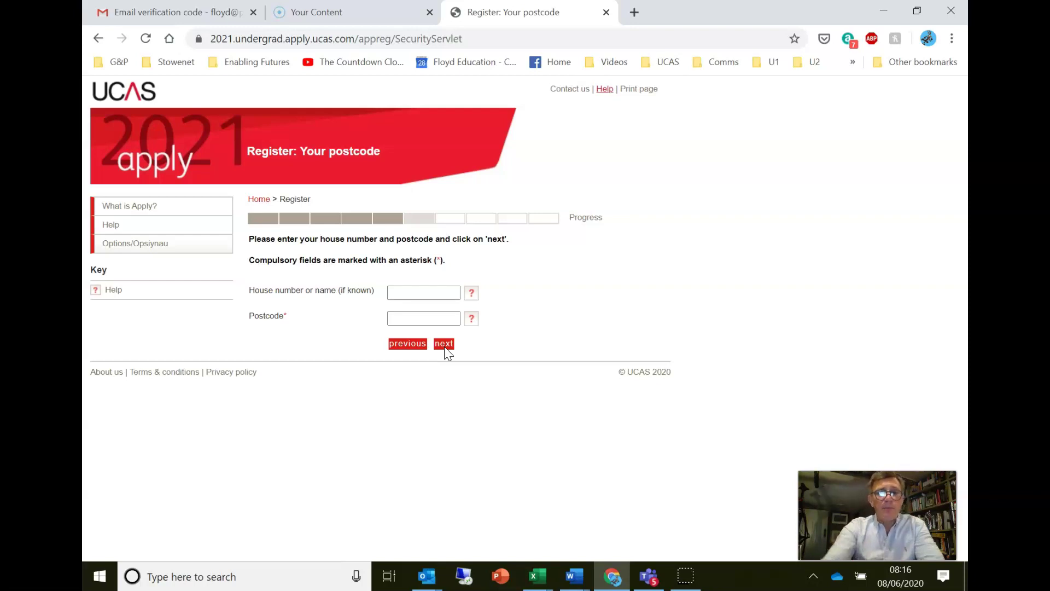
{"action": "left_click", "coordinate": [408, 316]}
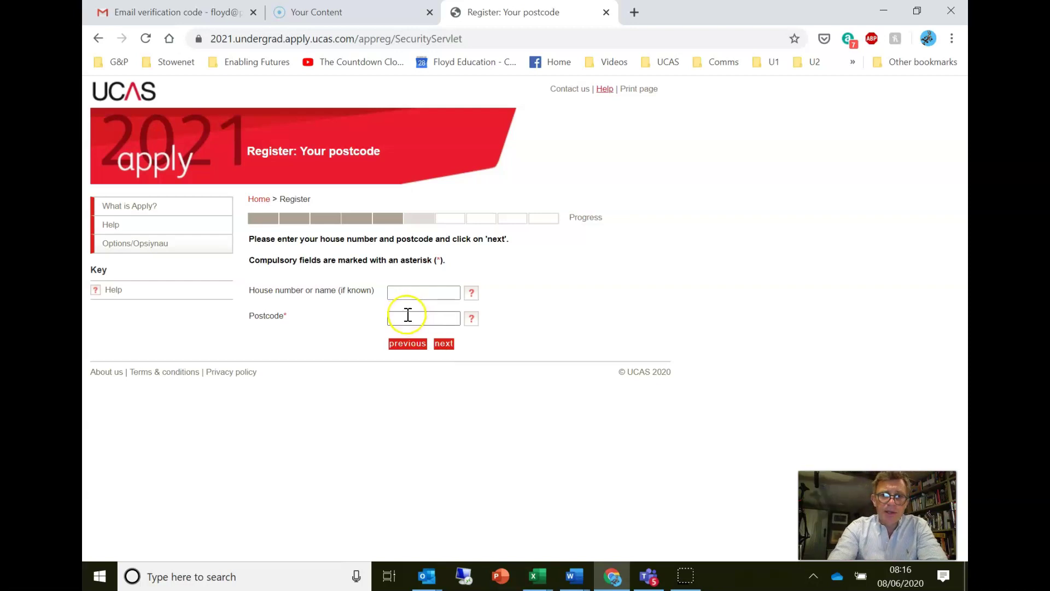
{"action": "right_click", "coordinate": [408, 319]}
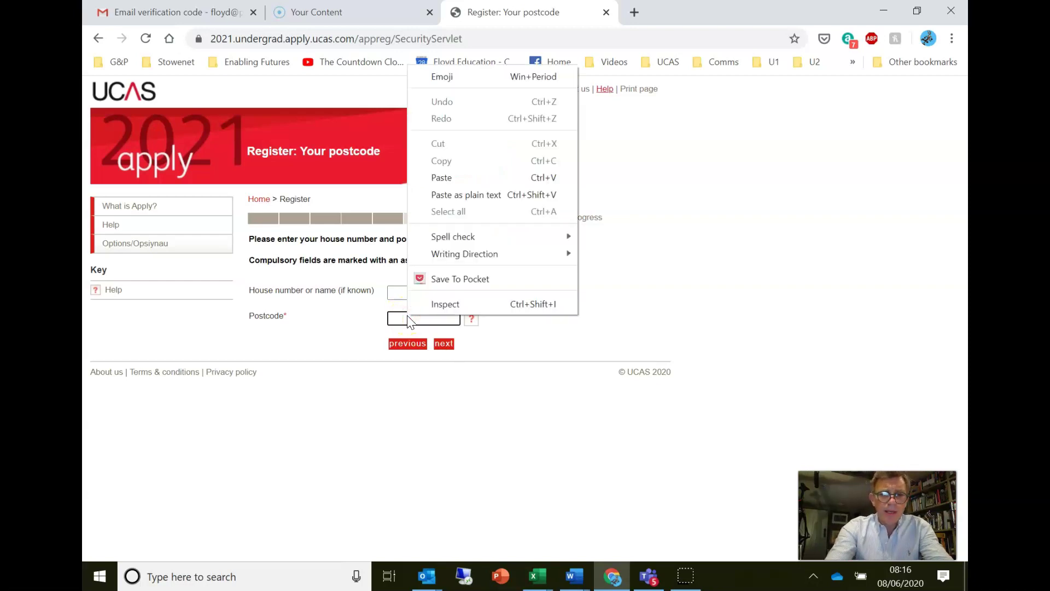
{"action": "left_click", "coordinate": [408, 318]}
{"action": "right_click", "coordinate": [408, 318]}
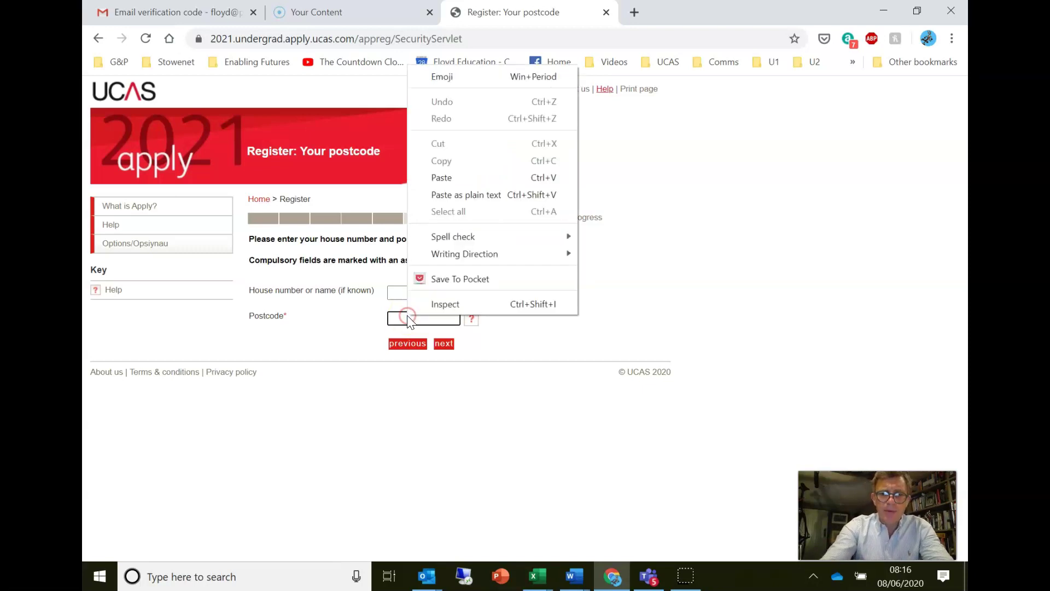
{"action": "left_click", "coordinate": [408, 319]}
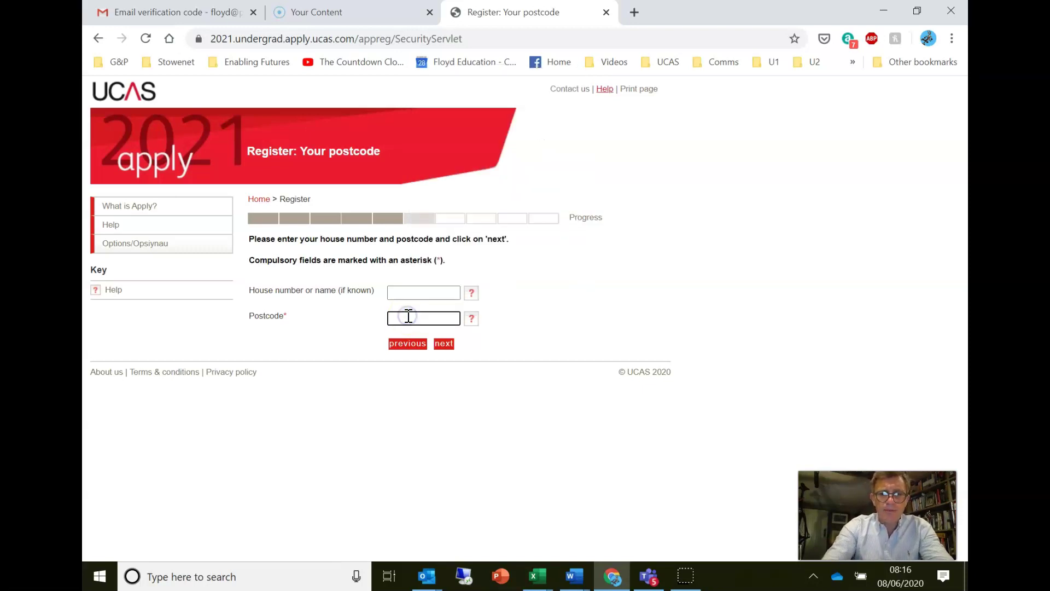
{"action": "type", "text": "mk"}
{"action": "type", "text": "13 5"}
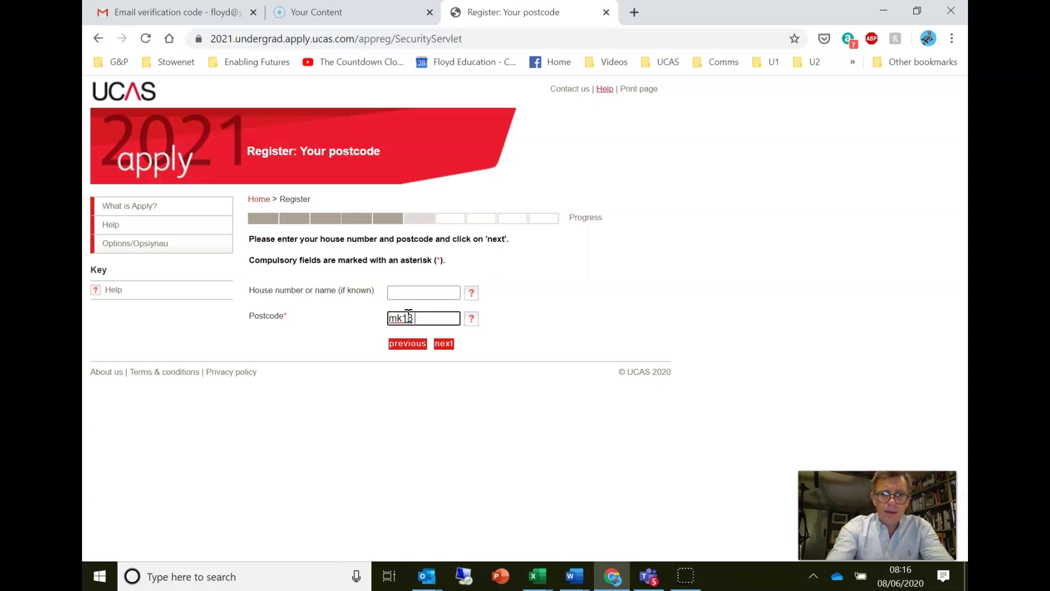
{"action": "type", "text": "eh"}
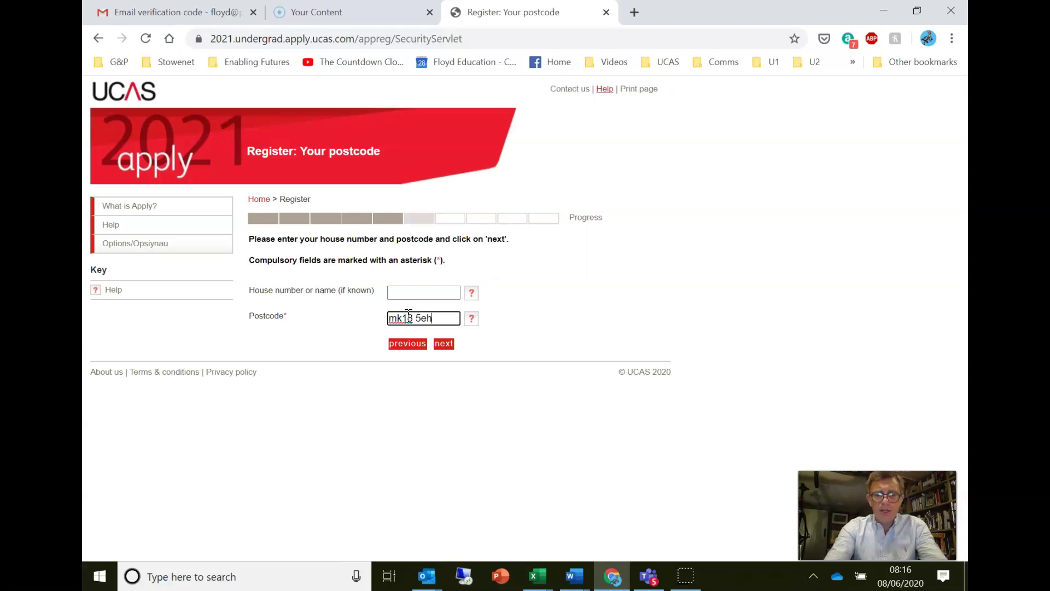
{"action": "left_click", "coordinate": [448, 344]}
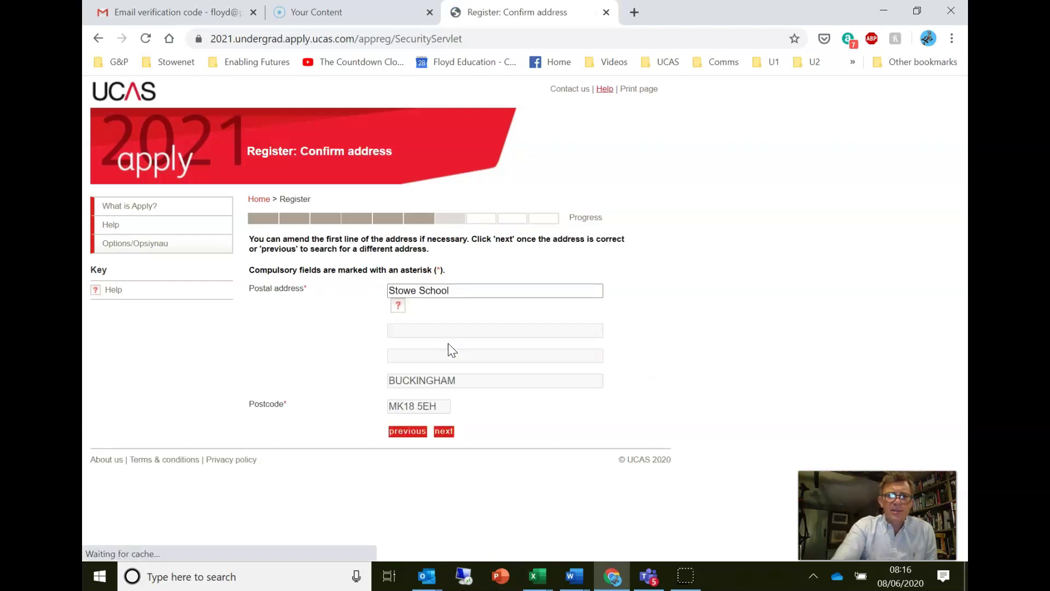
- Accept the looked-up school address and confirm it
{"action": "left_click", "coordinate": [448, 432]}
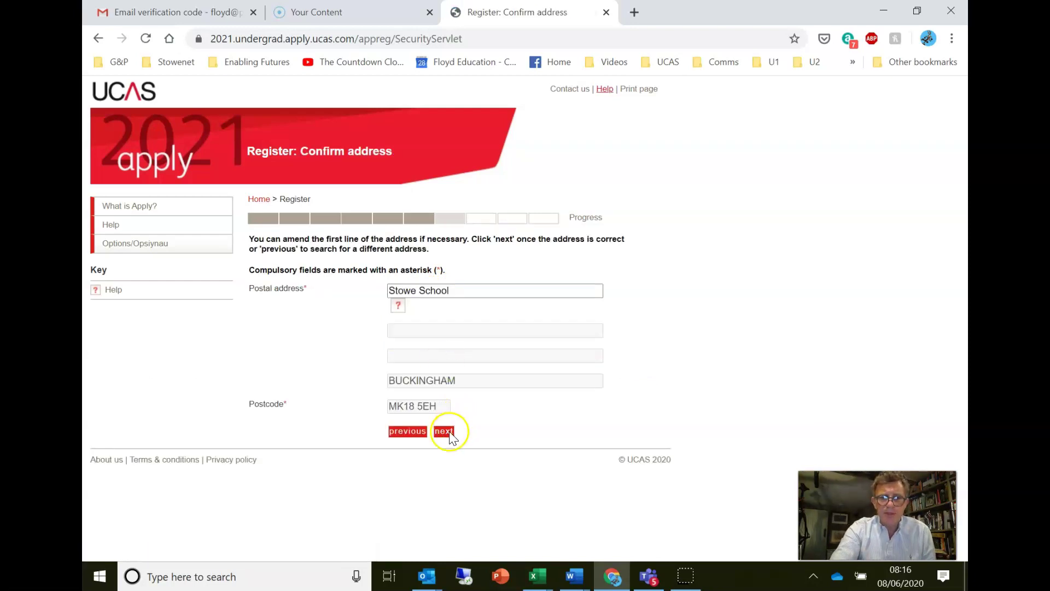
{"action": "right_click", "coordinate": [451, 433]}
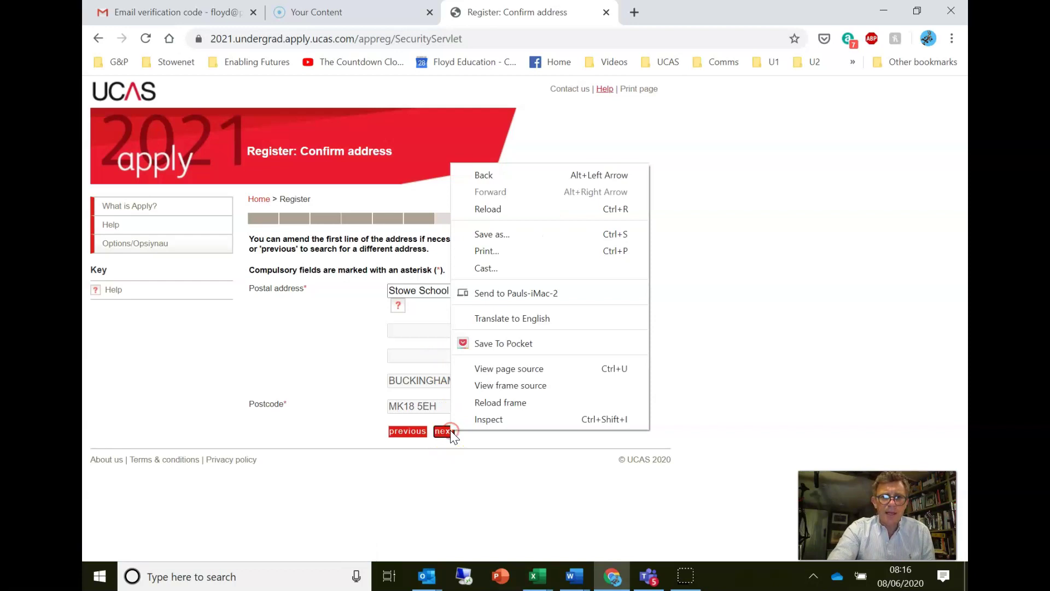
{"action": "left_click", "coordinate": [451, 433]}
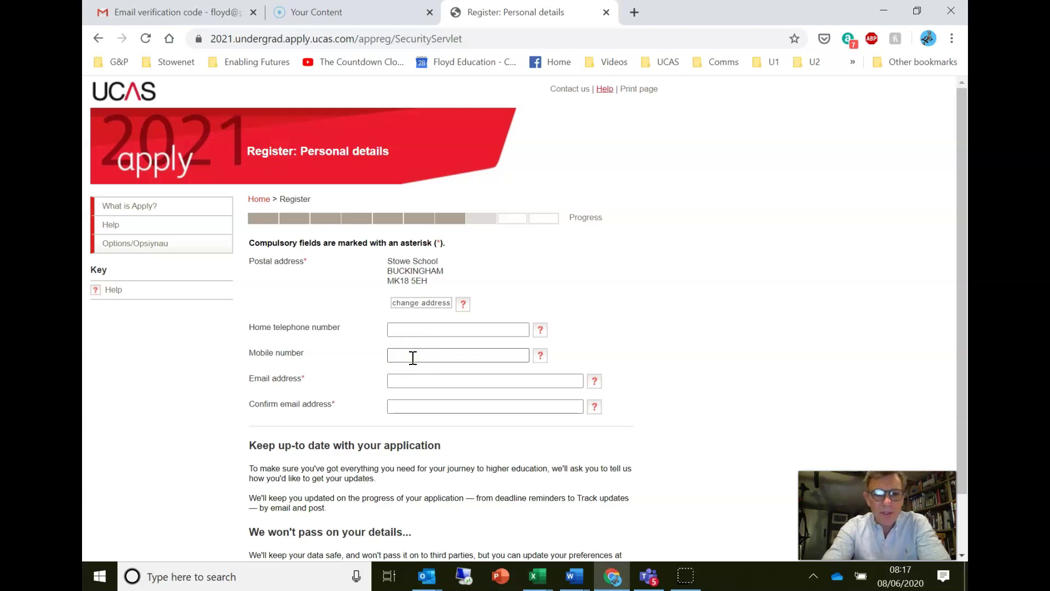
- Enter the applicant's email address in both the Email and Confirm email fields
{"action": "left_click", "coordinate": [404, 377]}
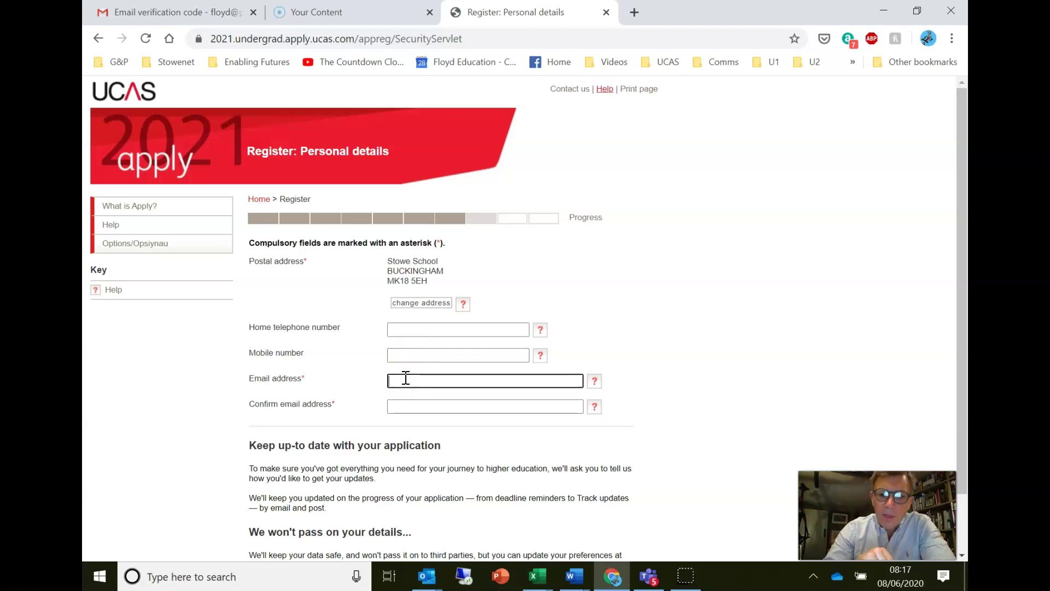
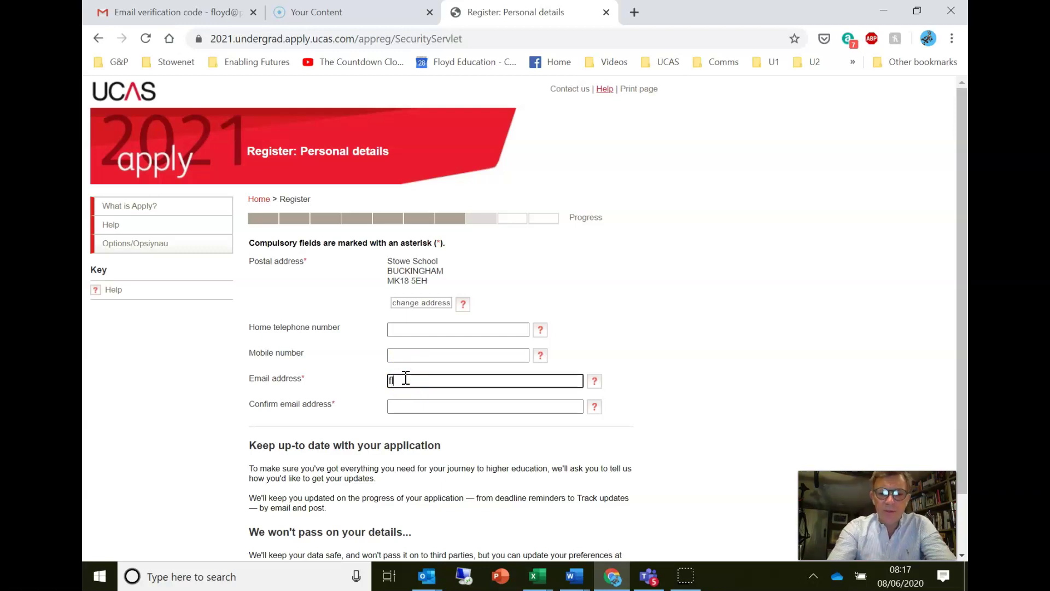
{"action": "left_click", "coordinate": [603, 278]}
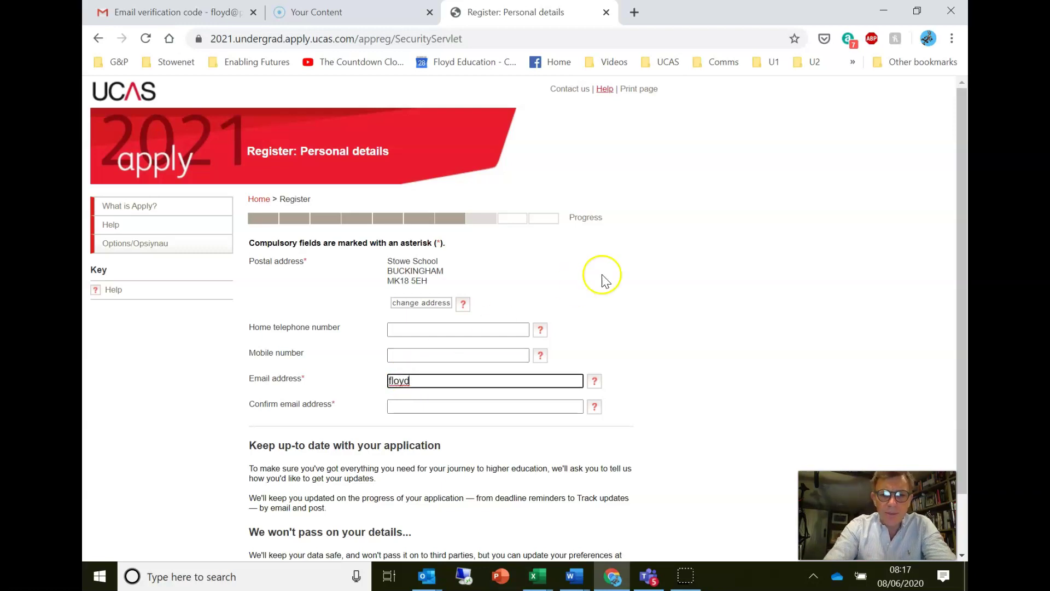
{"action": "type", "text": "@"}
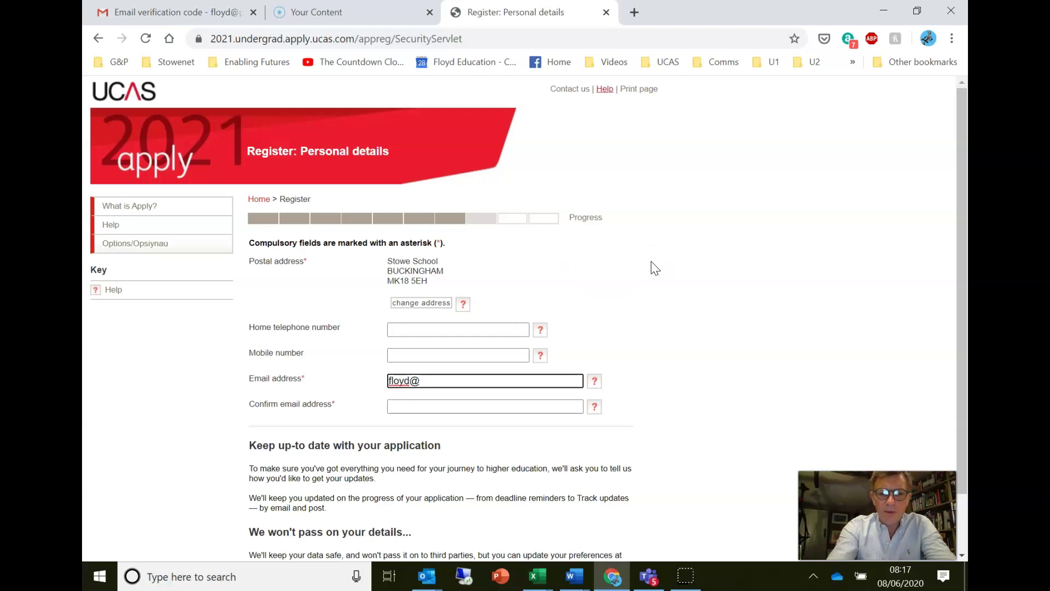
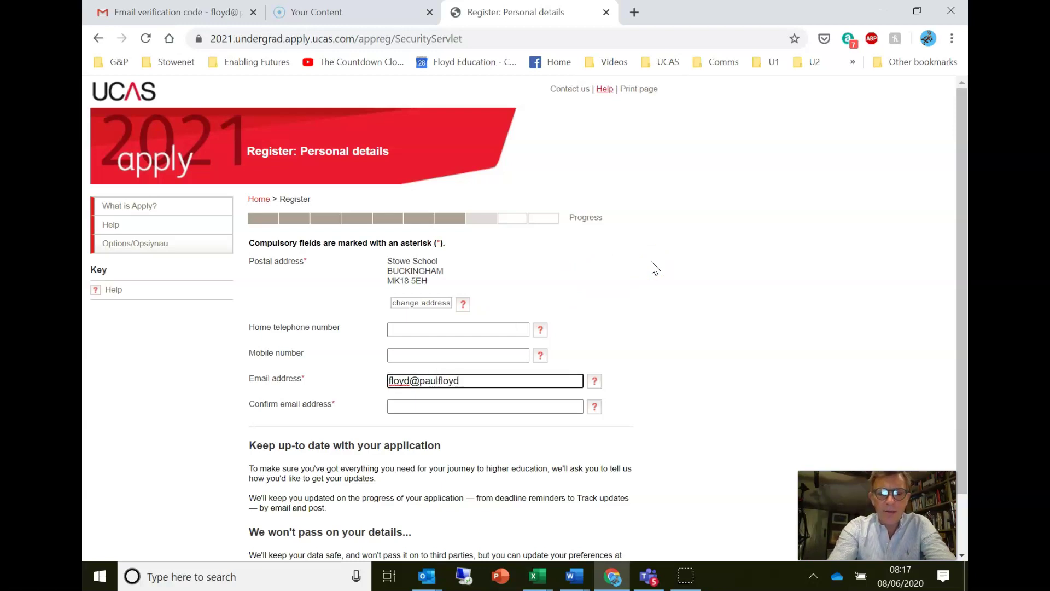
{"action": "type", "text": ".com"}
{"action": "key", "text": "Tab"}
{"action": "key", "text": "Tab"}
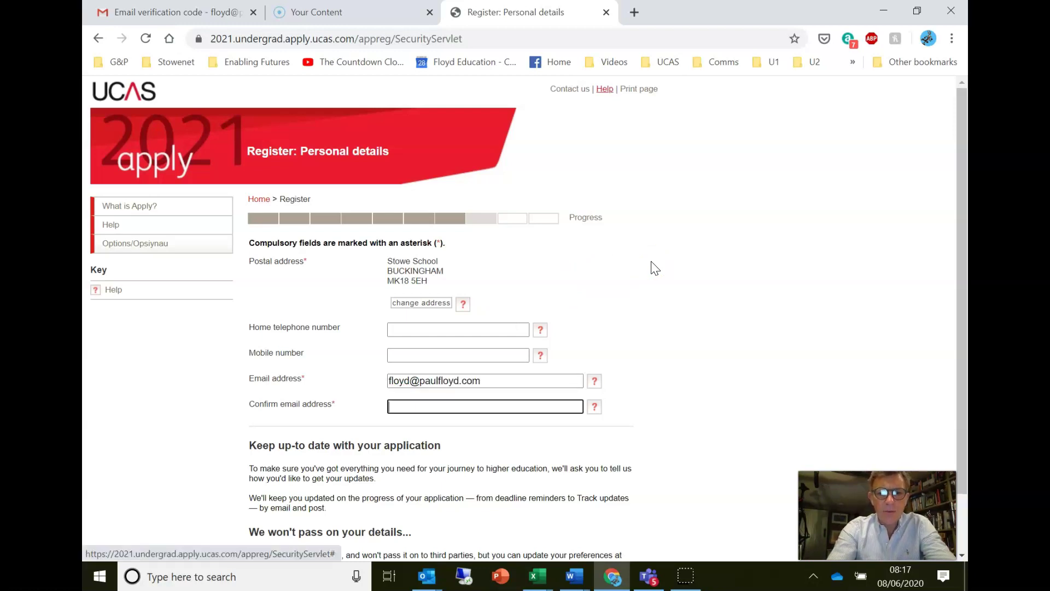
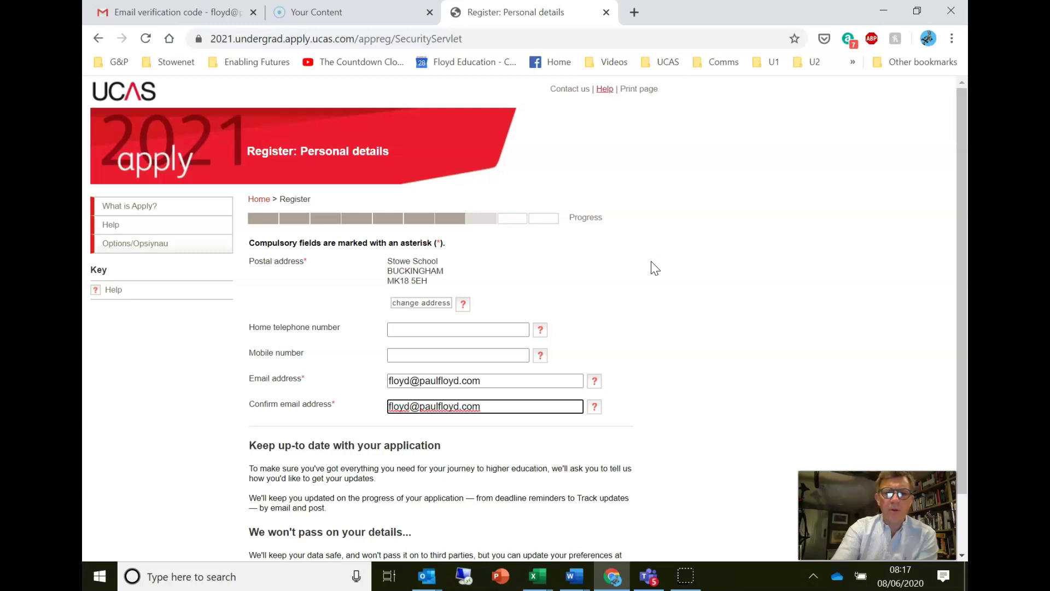
{"action": "scroll", "coordinate": [654, 268], "scroll_direction": "down", "scroll_amount": 2}
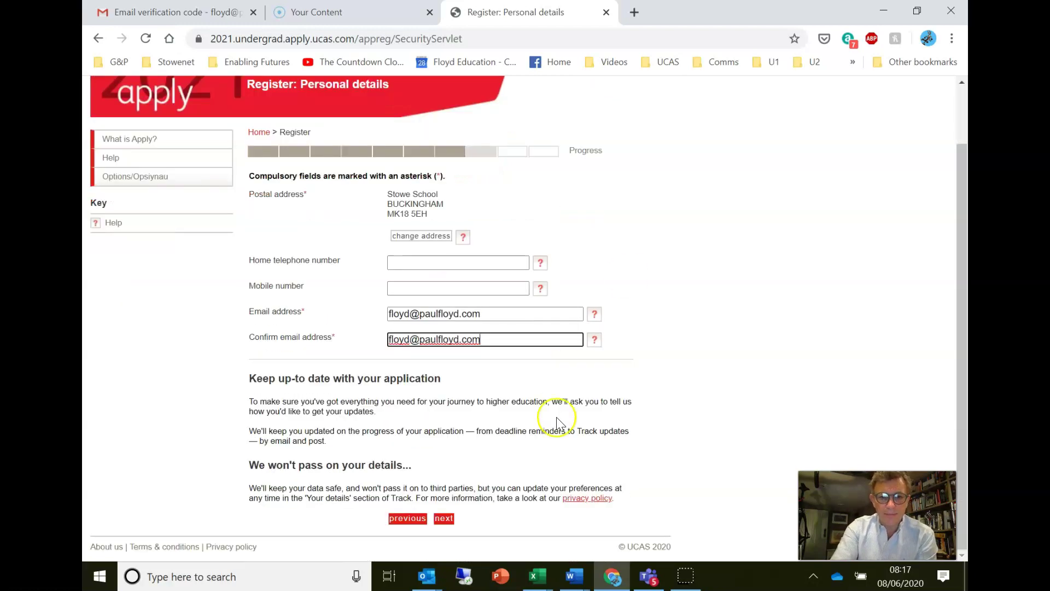
- Continue past personal details and save the 'Everything you need to know' update preferences
{"action": "left_click", "coordinate": [446, 517]}
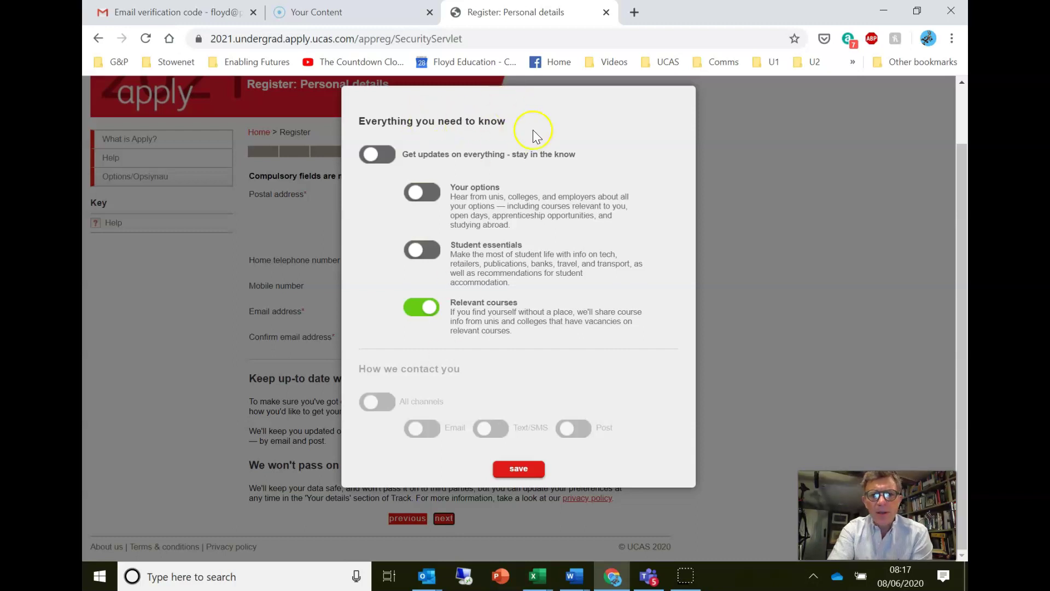
{"action": "left_click", "coordinate": [531, 471]}
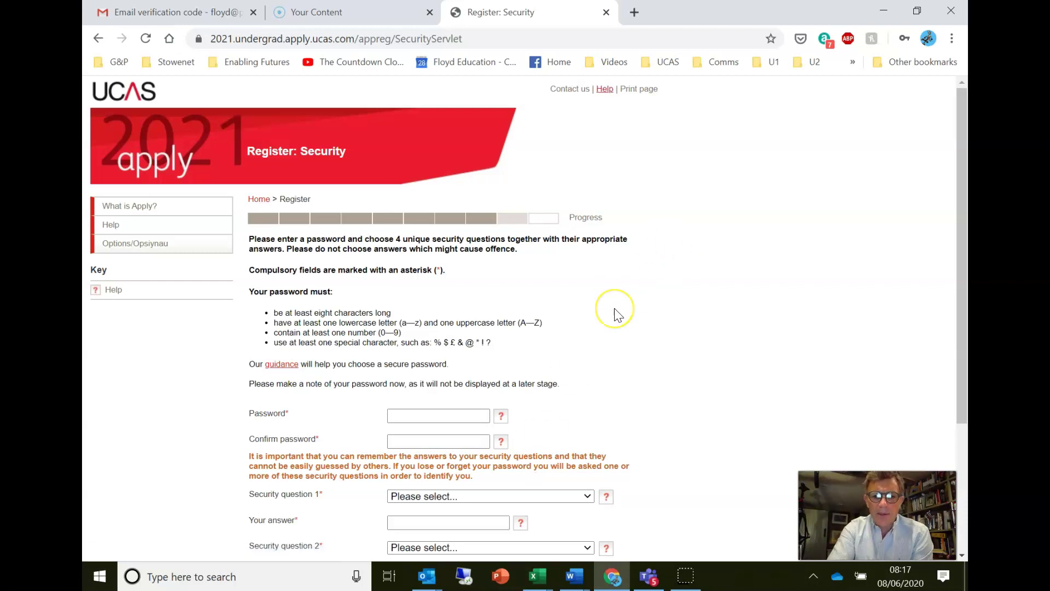
{"action": "scroll", "coordinate": [616, 312], "scroll_direction": "down", "scroll_amount": 3}
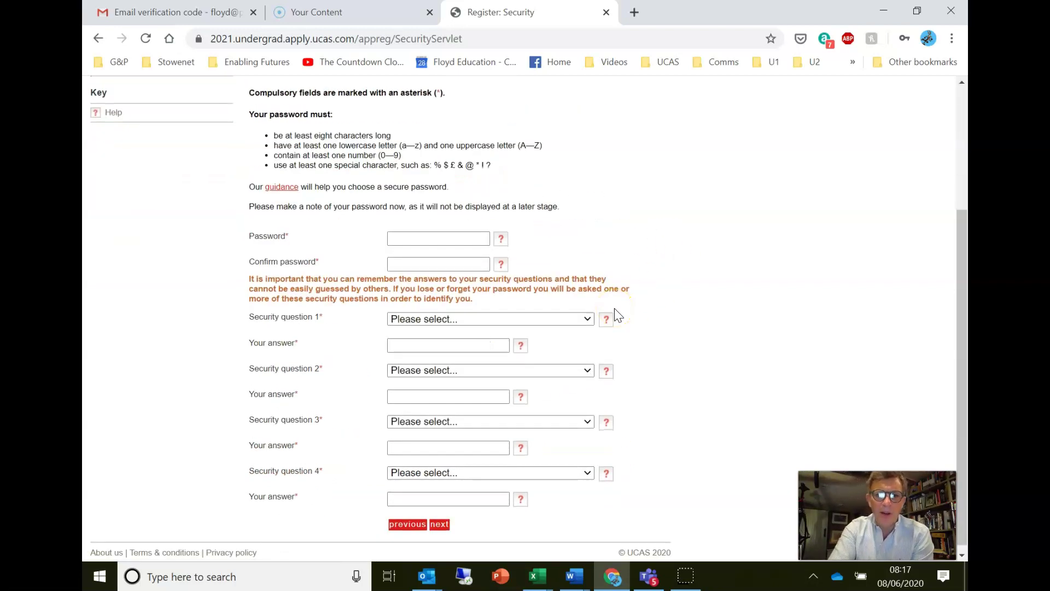
{"action": "scroll", "coordinate": [615, 315], "scroll_direction": "up", "scroll_amount": 2}
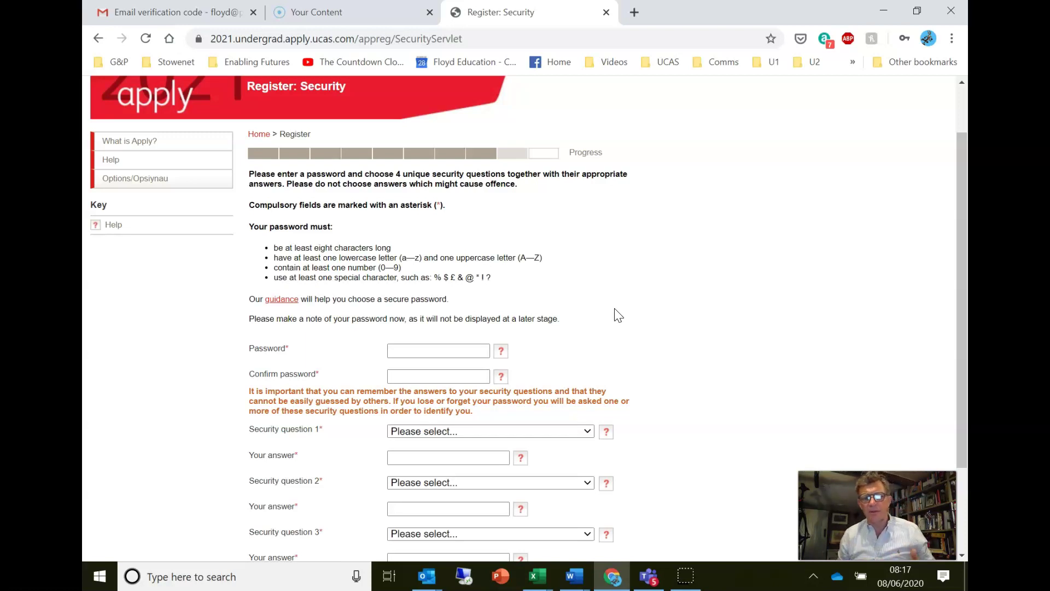
{"action": "left_click", "coordinate": [450, 350]}
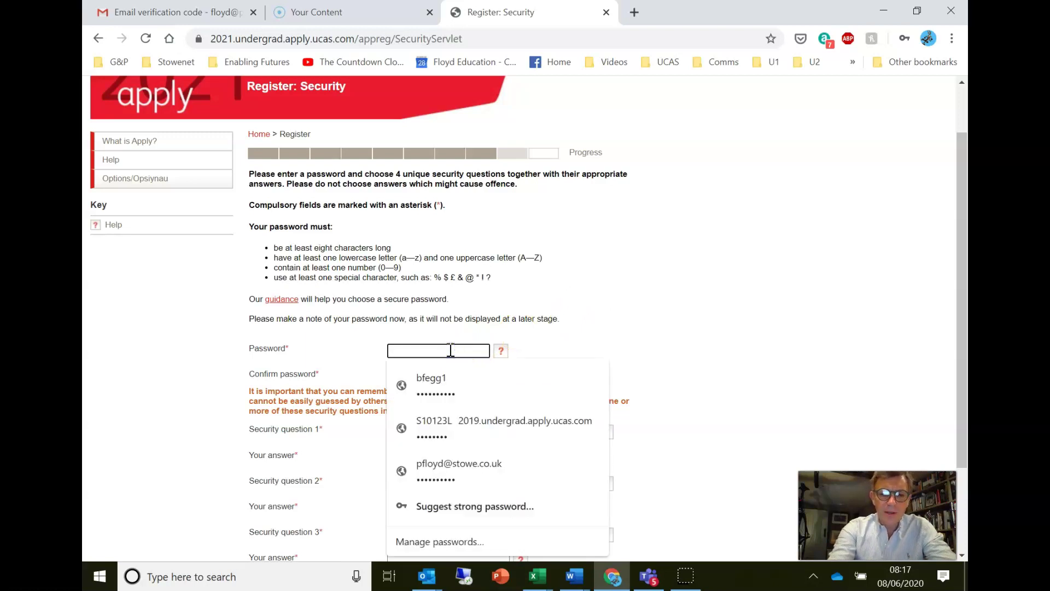
- Enter and confirm the new account password
{"action": "type", "text": "•••••••••"}
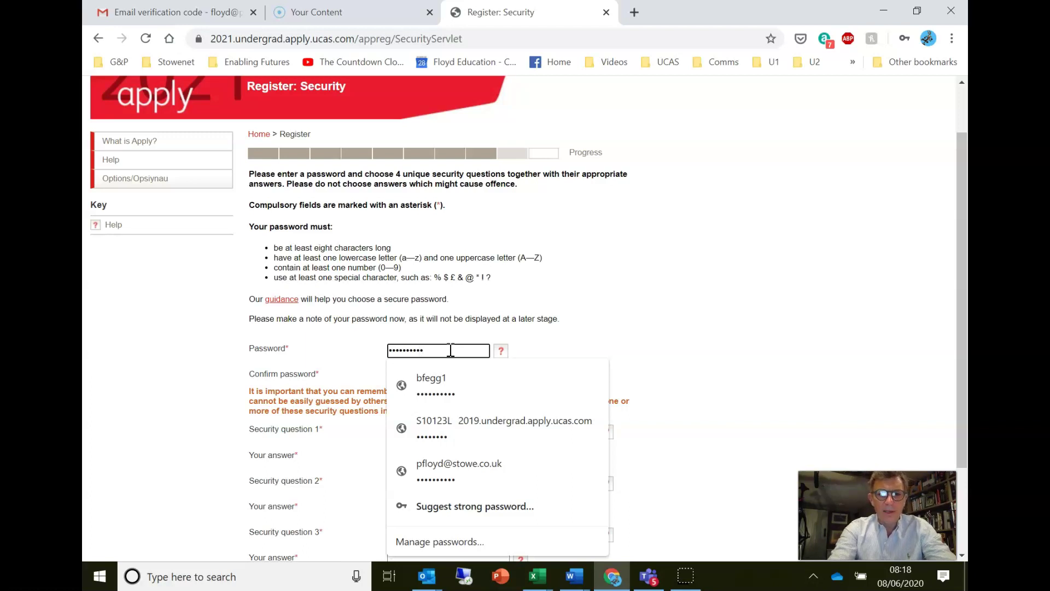
{"action": "key", "text": "Tab"}
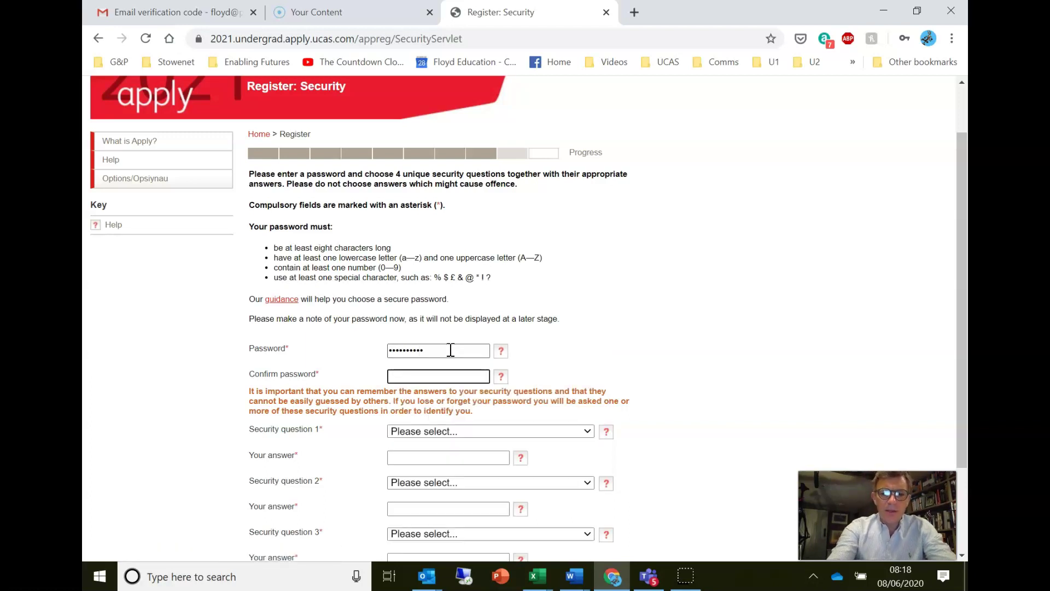
{"action": "type", "text": "•••••••"}
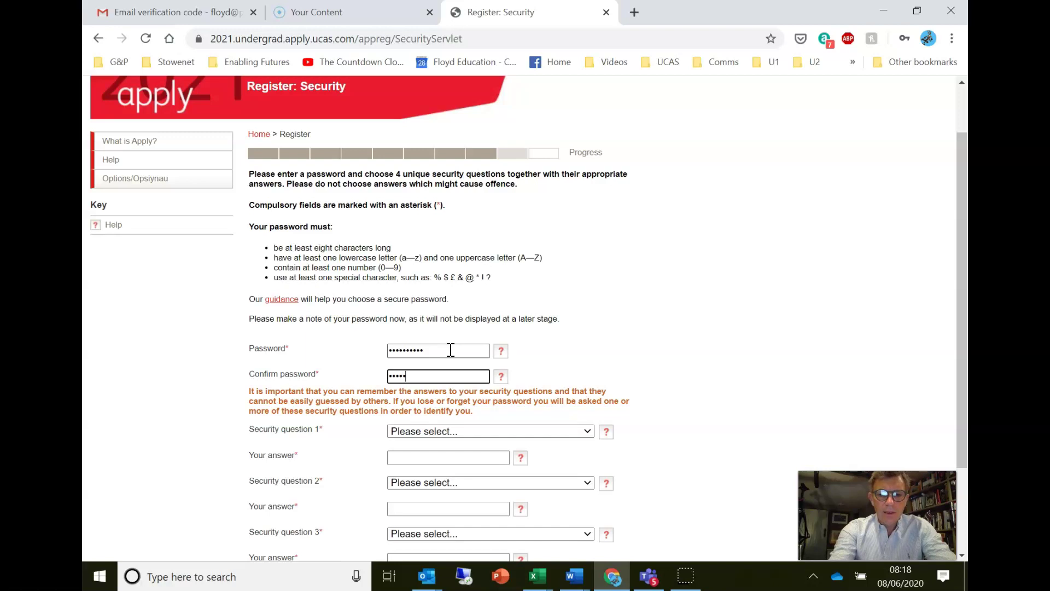
{"action": "type", "text": "•••"}
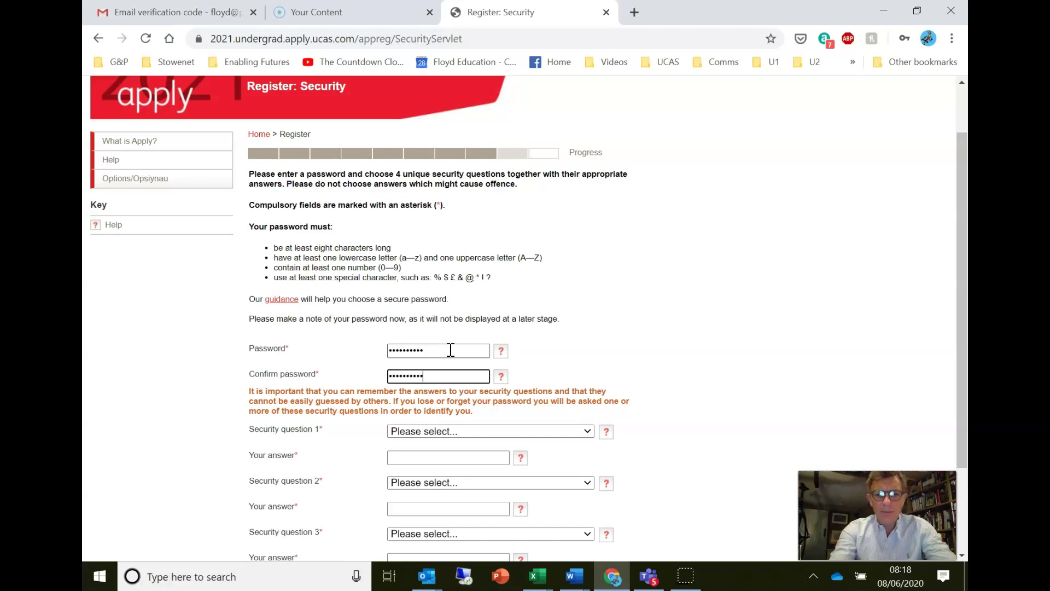
{"action": "scroll", "coordinate": [451, 350], "scroll_direction": "down", "scroll_amount": 2}
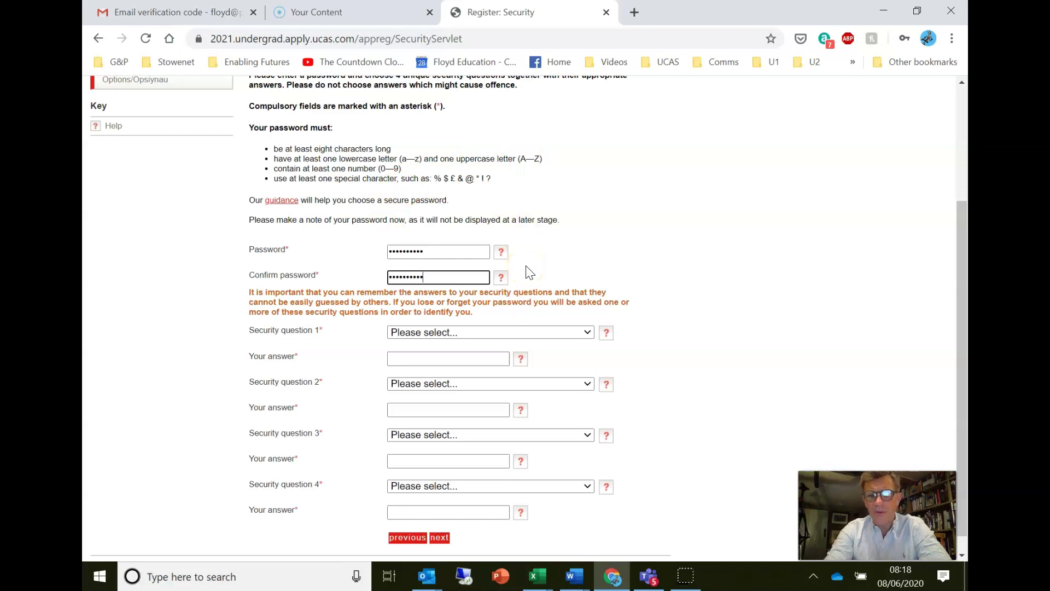
- Choose the mother's maiden name security question and type its answer
{"action": "left_click", "coordinate": [522, 332]}
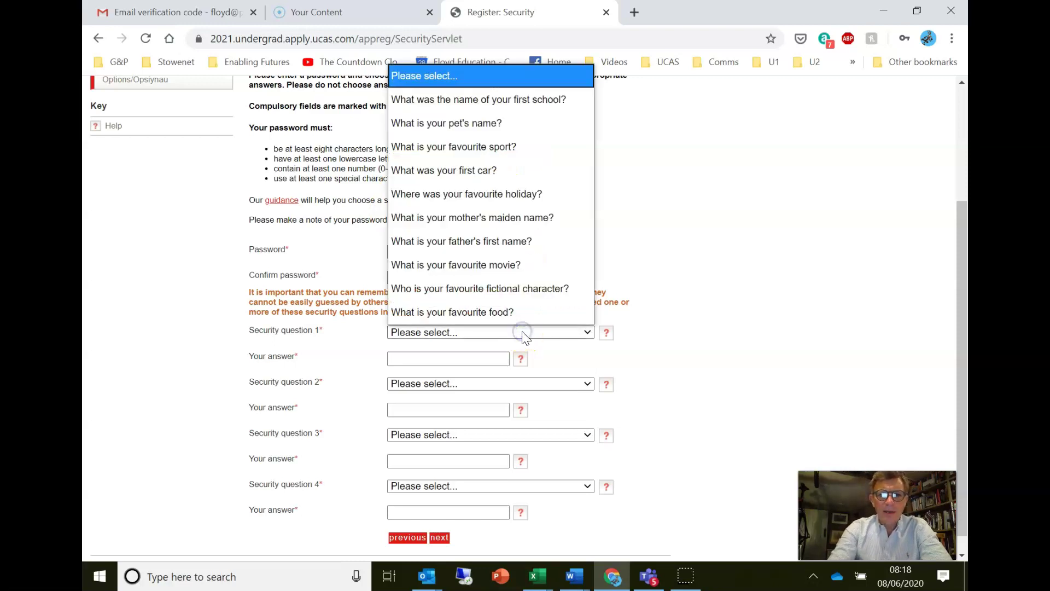
{"action": "left_click", "coordinate": [546, 220]}
{"action": "left_click", "coordinate": [435, 360]}
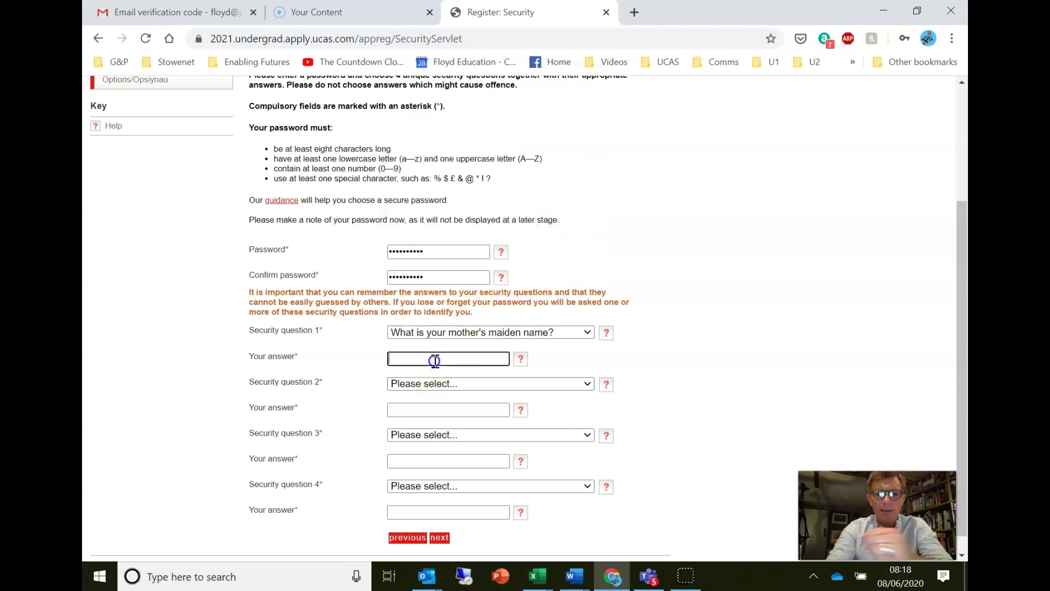
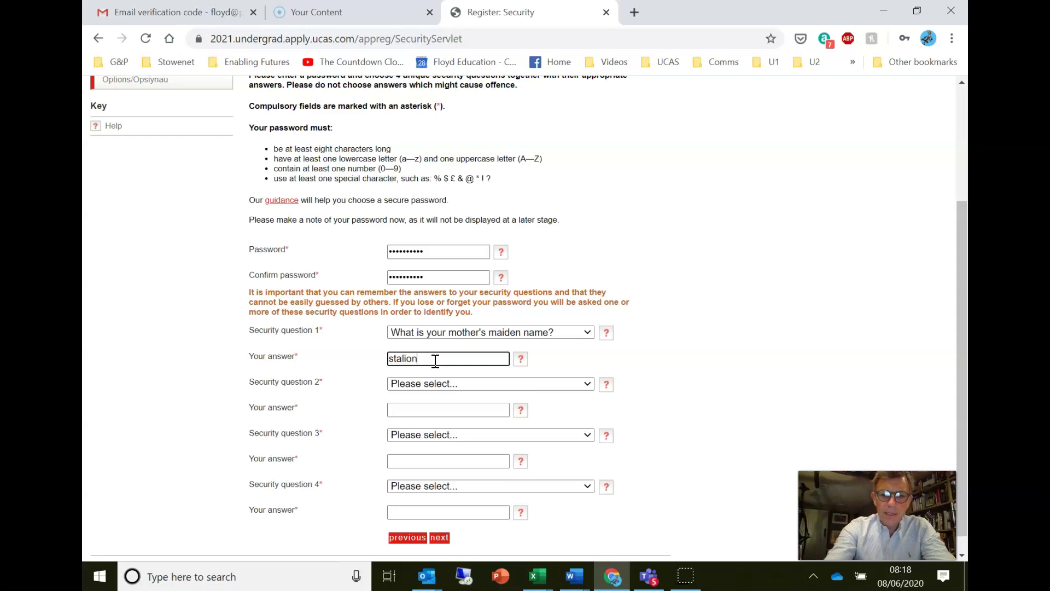
{"action": "key", "text": "Tab"}
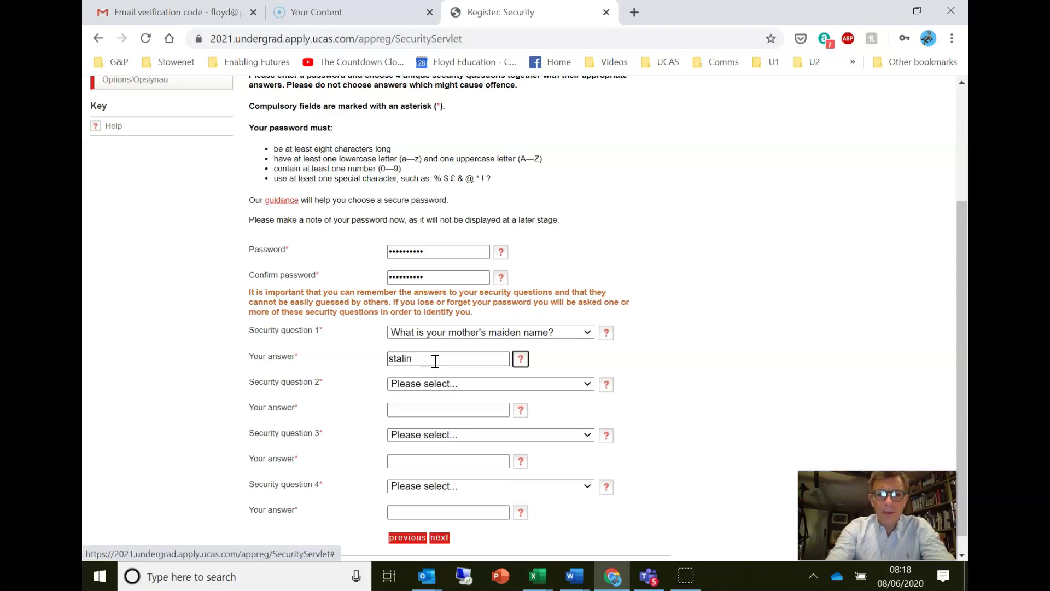
{"action": "key", "text": "Tab"}
- Choose the favourite holiday question as security question 2 and answer it
{"action": "left_click", "coordinate": [442, 385]}
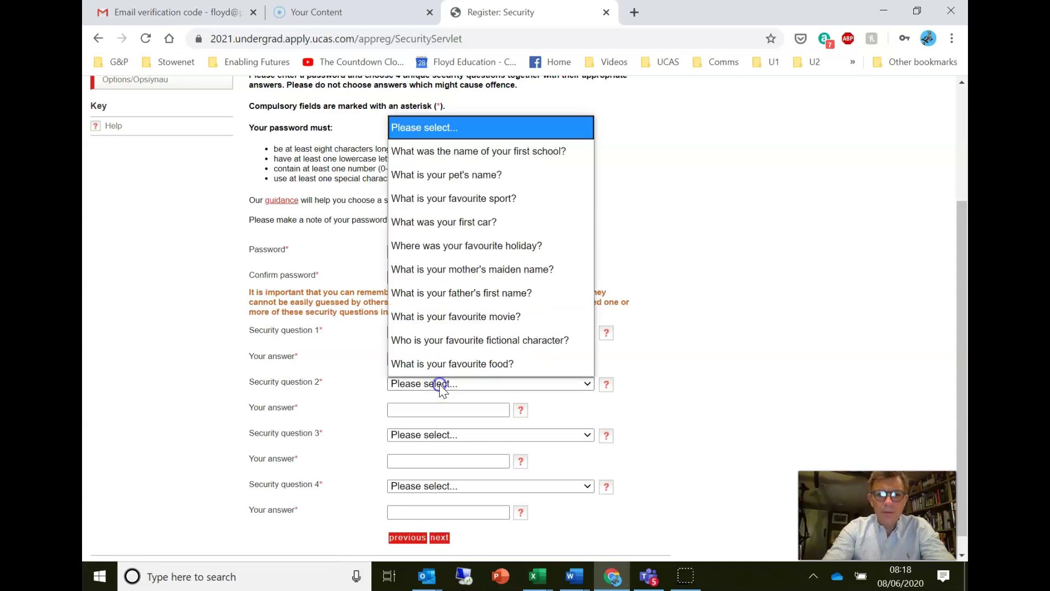
{"action": "left_click", "coordinate": [472, 243]}
{"action": "key", "text": "Tab"}
{"action": "key", "text": "Tab"}
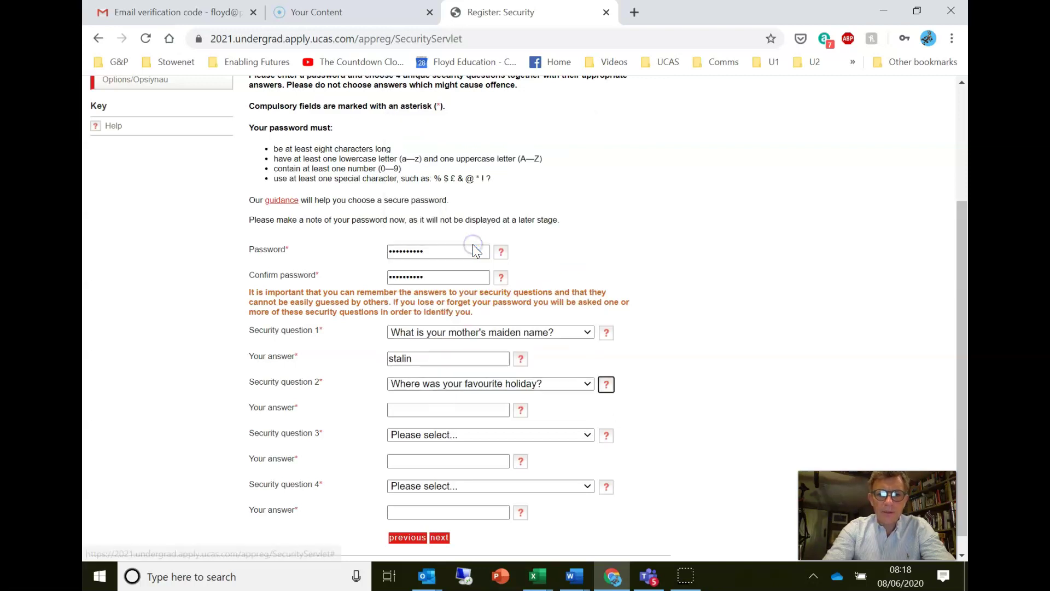
{"action": "key", "text": "Tab"}
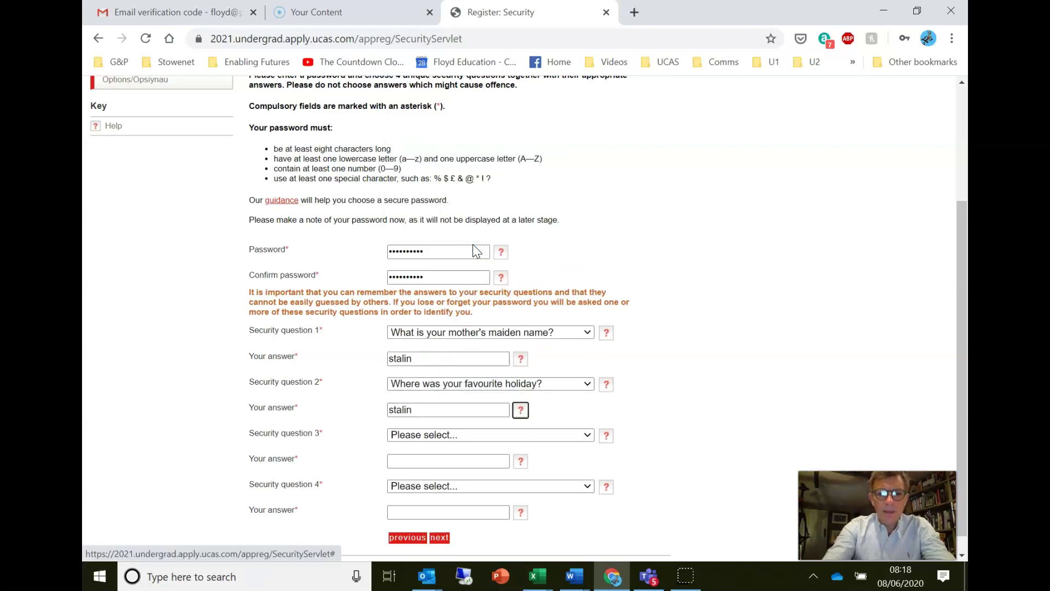
{"action": "key", "text": "Tab"}
- Choose the favourite fictional character question as security question 3 and answer it
{"action": "left_click", "coordinate": [490, 437]}
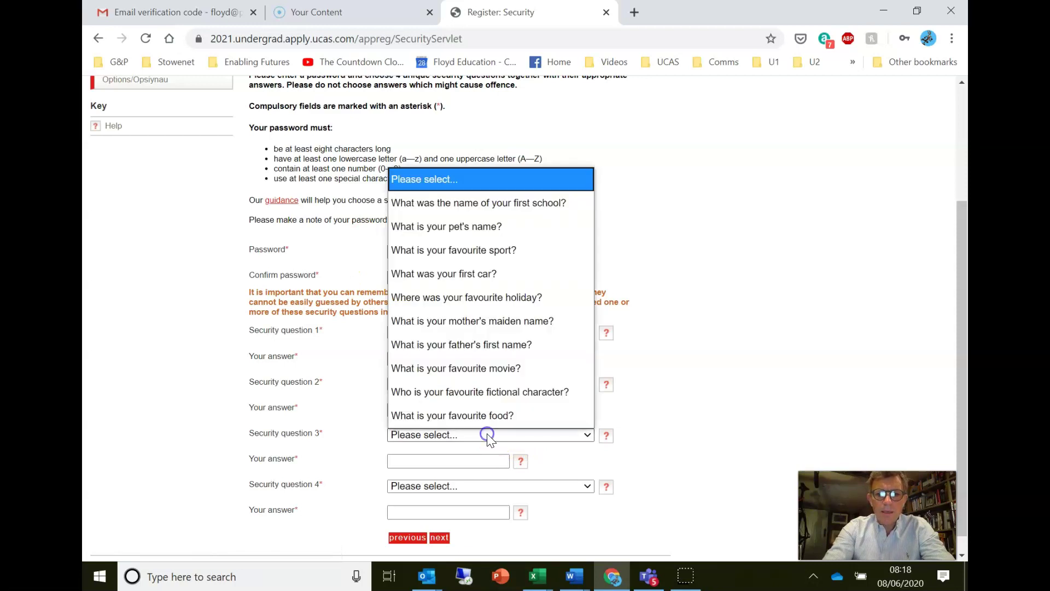
{"action": "left_click", "coordinate": [478, 390]}
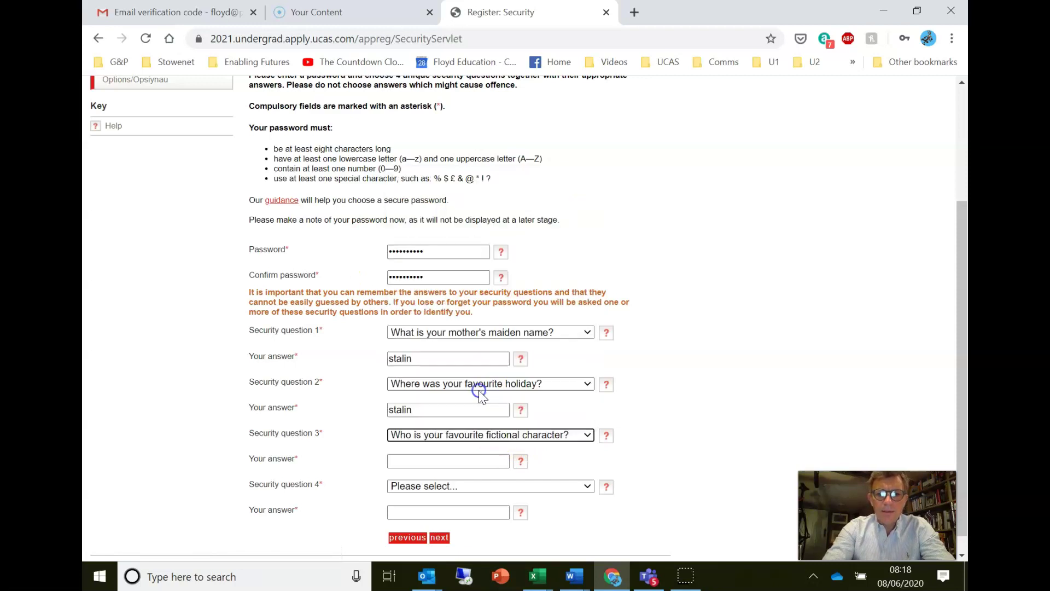
{"action": "left_click", "coordinate": [416, 460]}
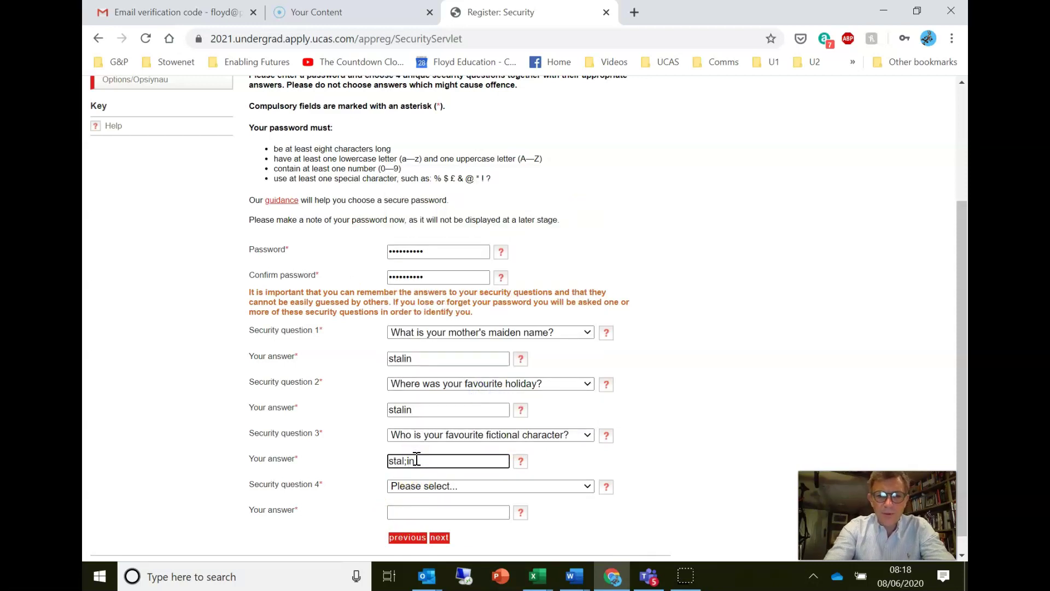
- Choose the favourite food question as security question 4, answer it, and submit registration
{"action": "left_click", "coordinate": [427, 485]}
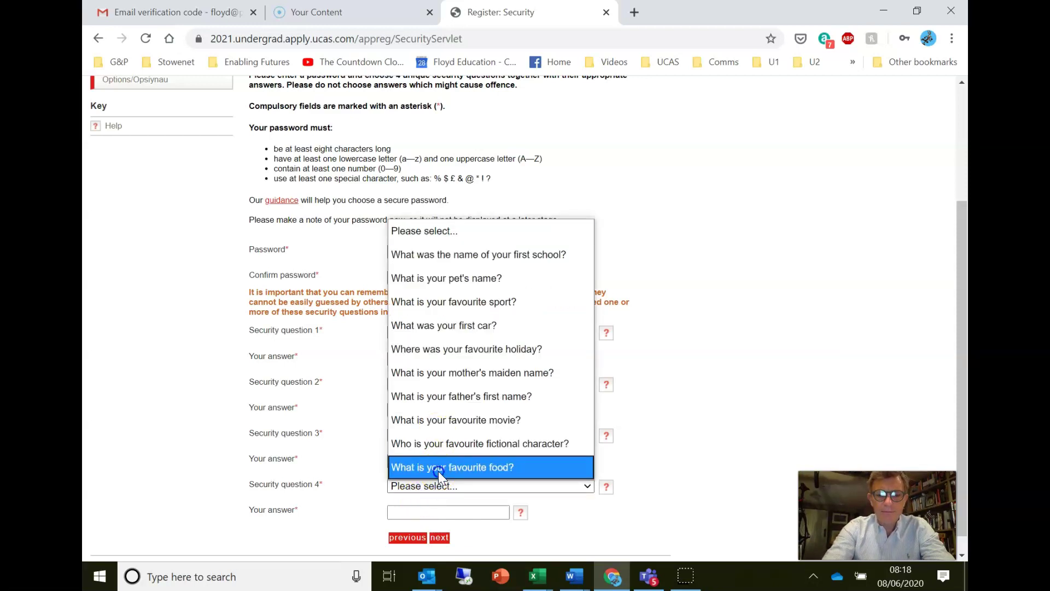
{"action": "left_click", "coordinate": [438, 469]}
{"action": "left_click", "coordinate": [419, 509]}
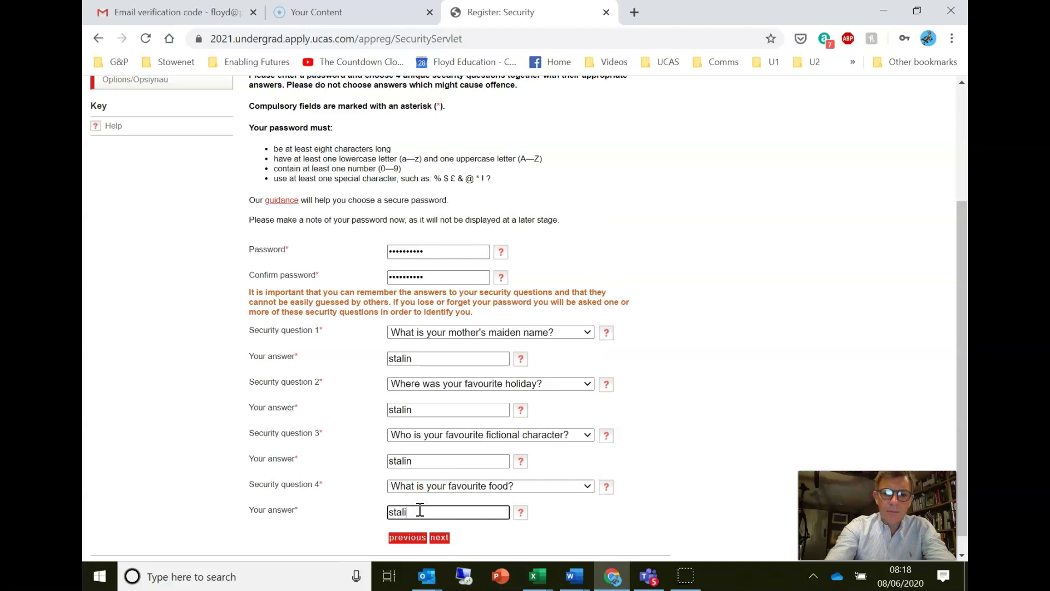
{"action": "scroll", "coordinate": [423, 509], "scroll_direction": "down", "scroll_amount": 1}
{"action": "left_click", "coordinate": [430, 519]}
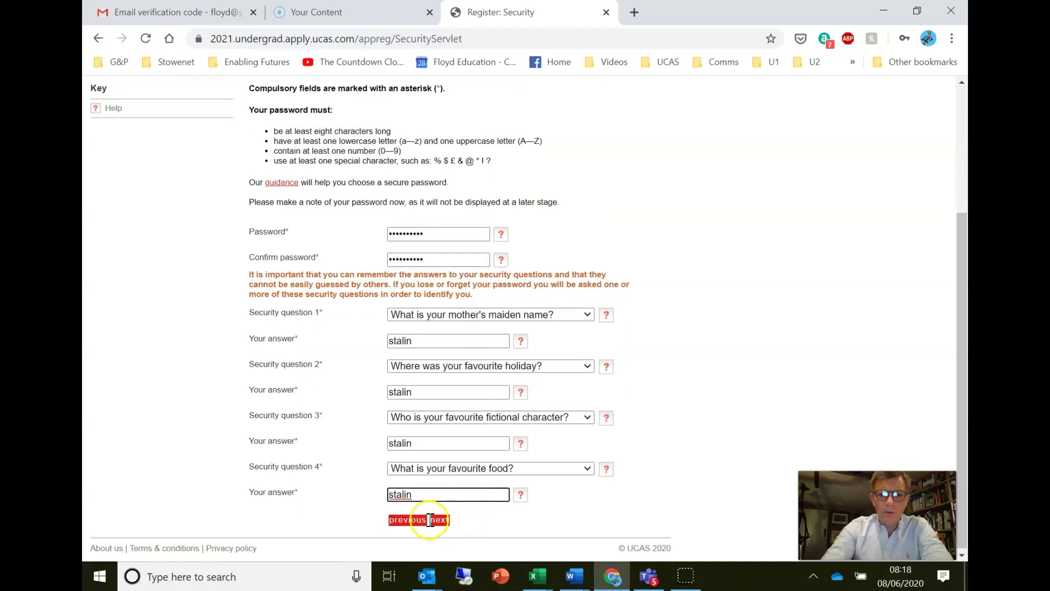
{"action": "left_click", "coordinate": [430, 520]}
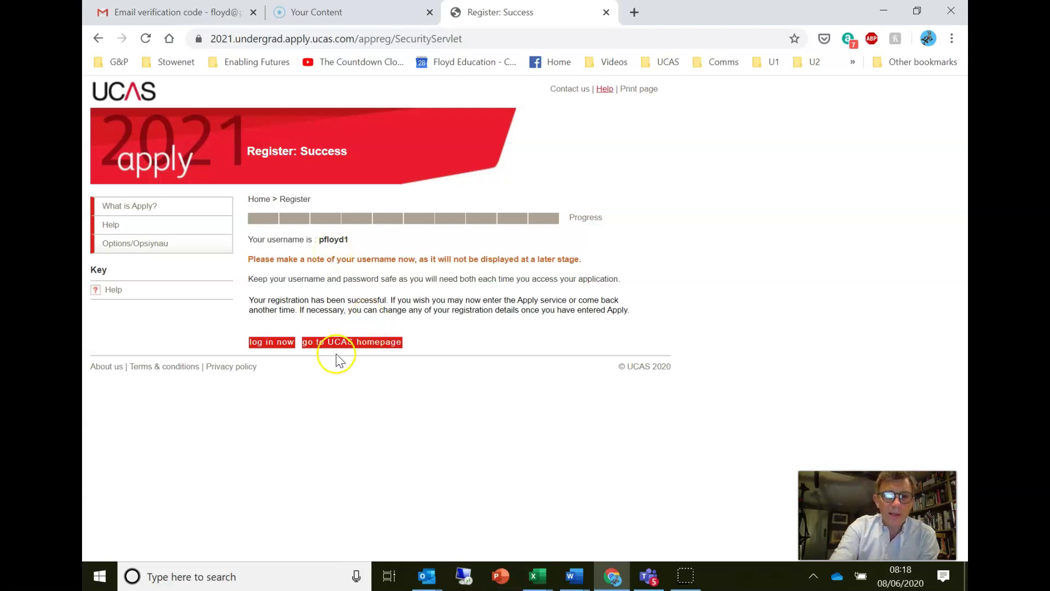
- Go to the unique-user log-in and replace the pre-filled username with the new one
{"action": "left_click", "coordinate": [281, 343]}
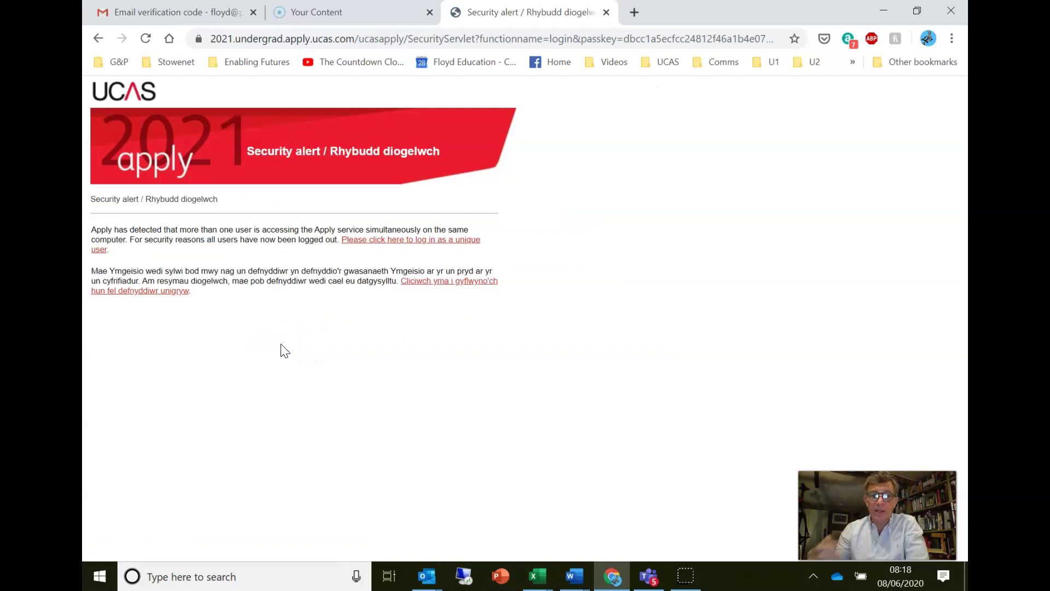
{"action": "left_click", "coordinate": [420, 241]}
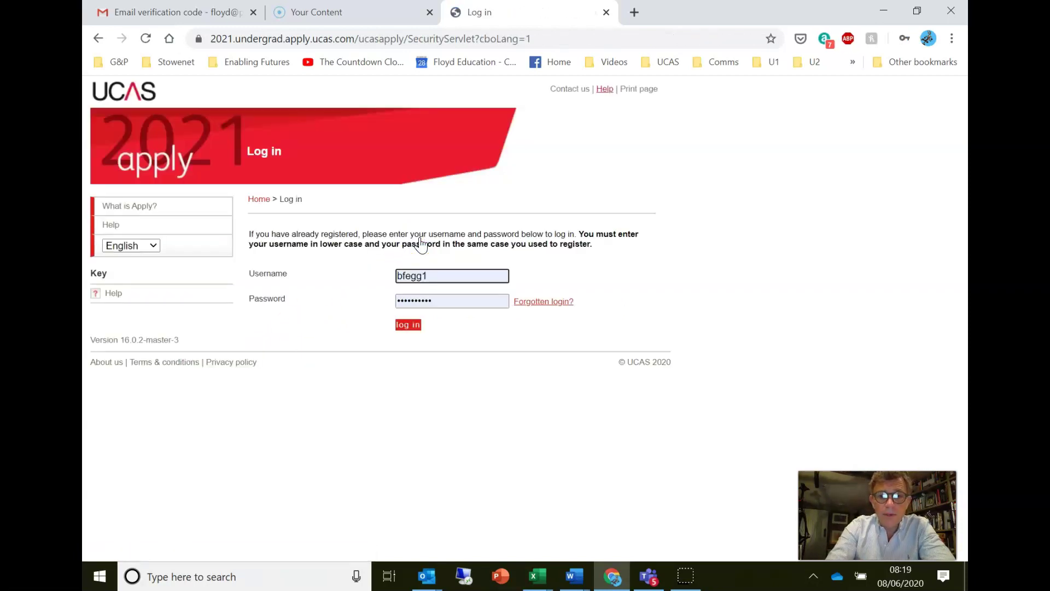
{"action": "double_click", "coordinate": [439, 278]}
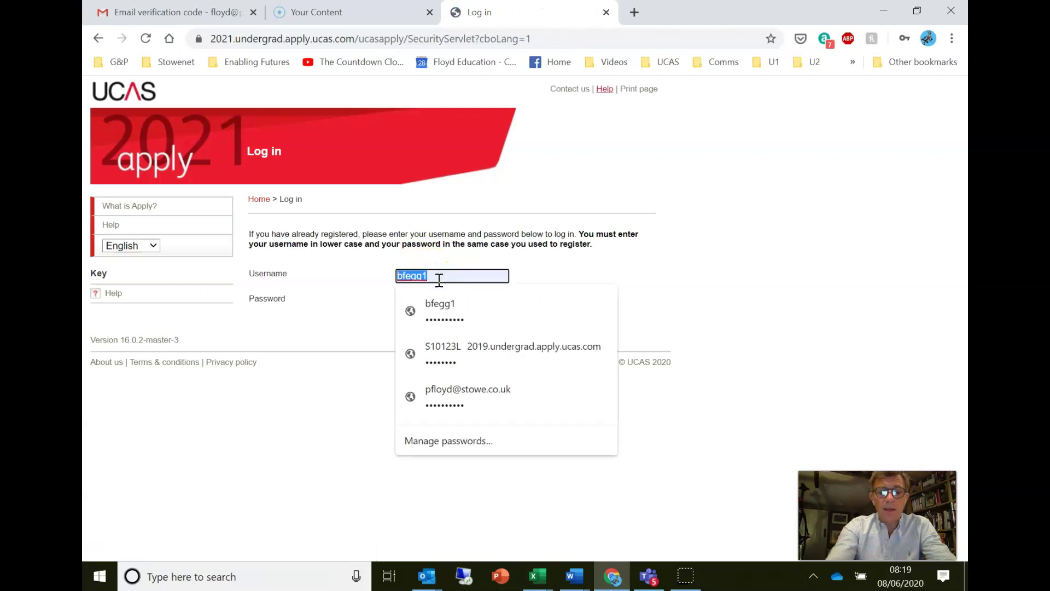
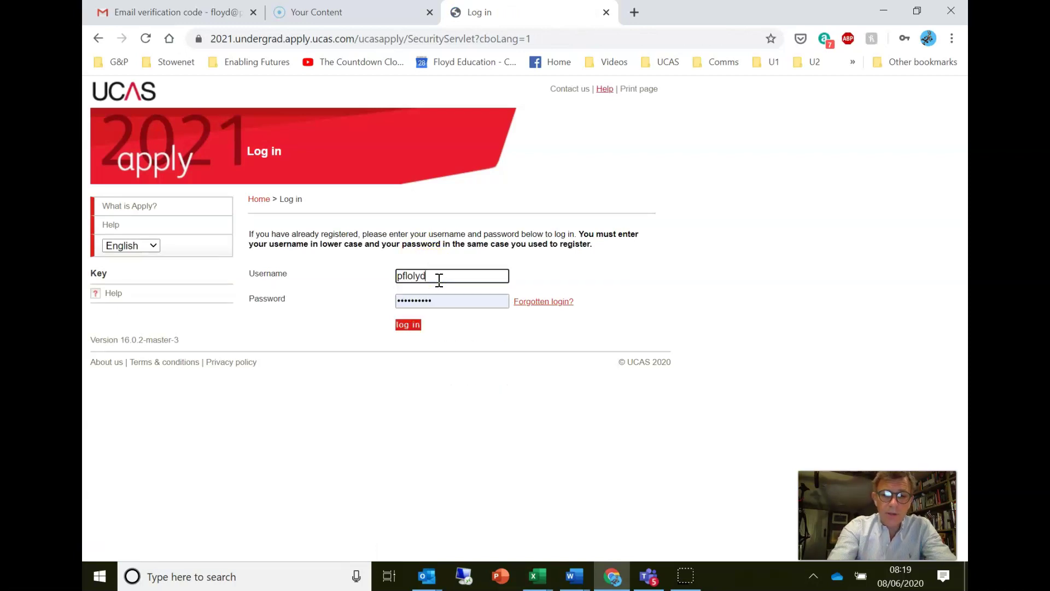
{"action": "double_click", "coordinate": [439, 278]}
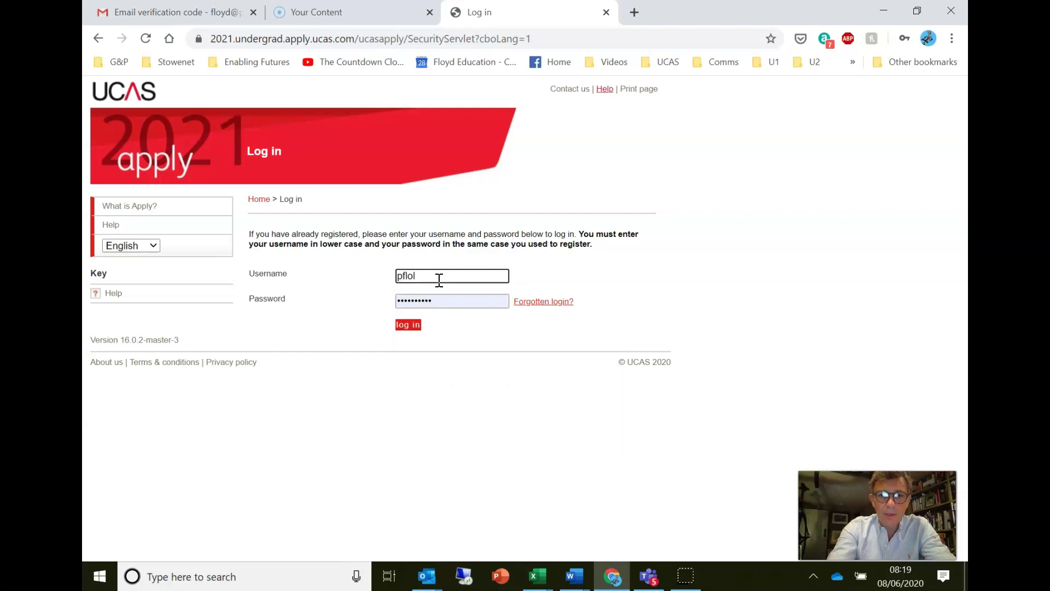
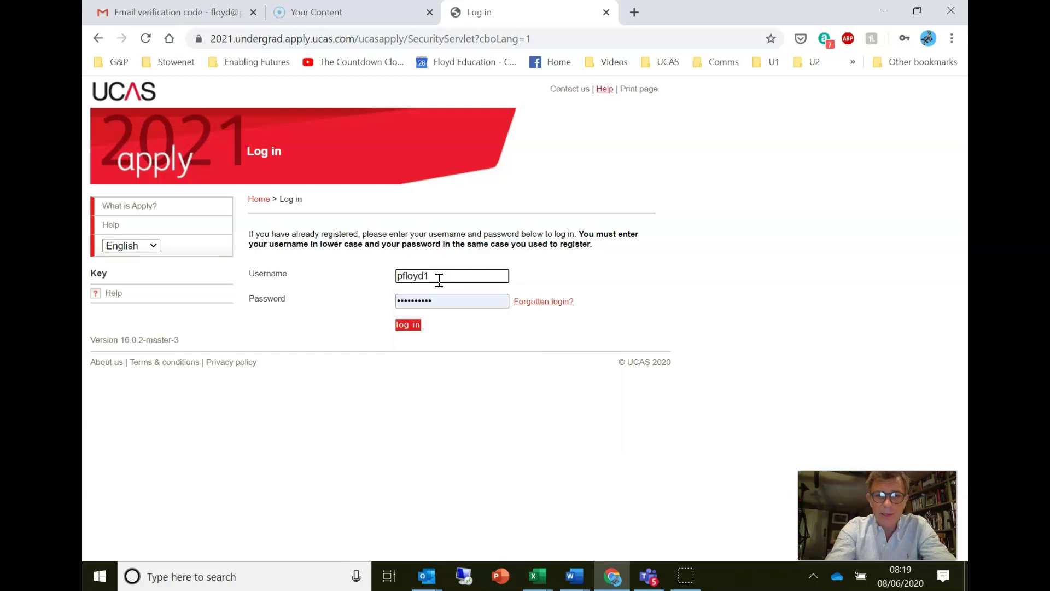
- Enter the account password and log in
{"action": "key", "text": "Tab"}
{"action": "type", "text": "********"}
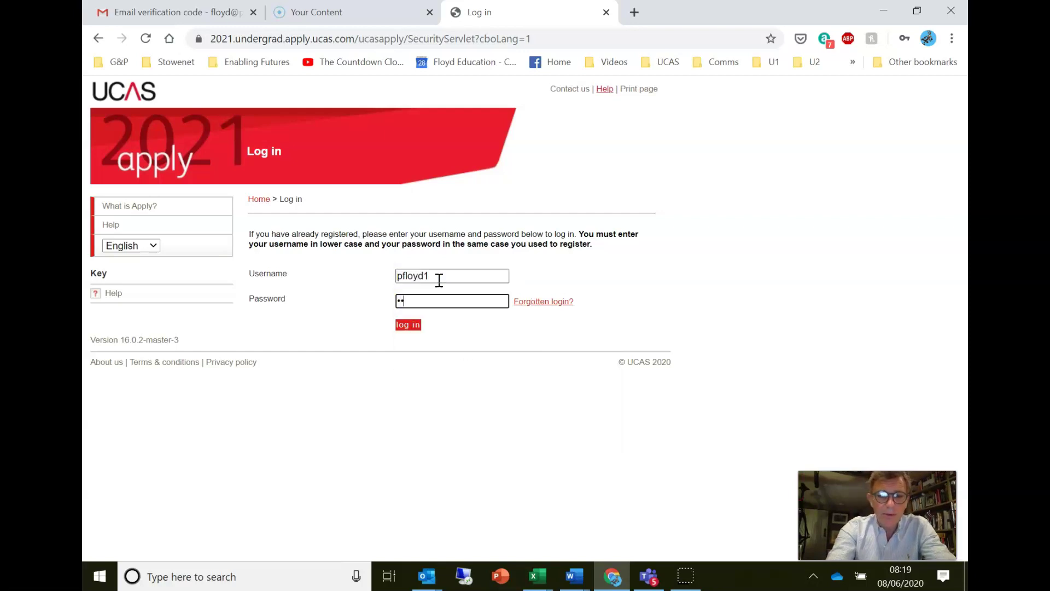
{"action": "type", "text": "**"}
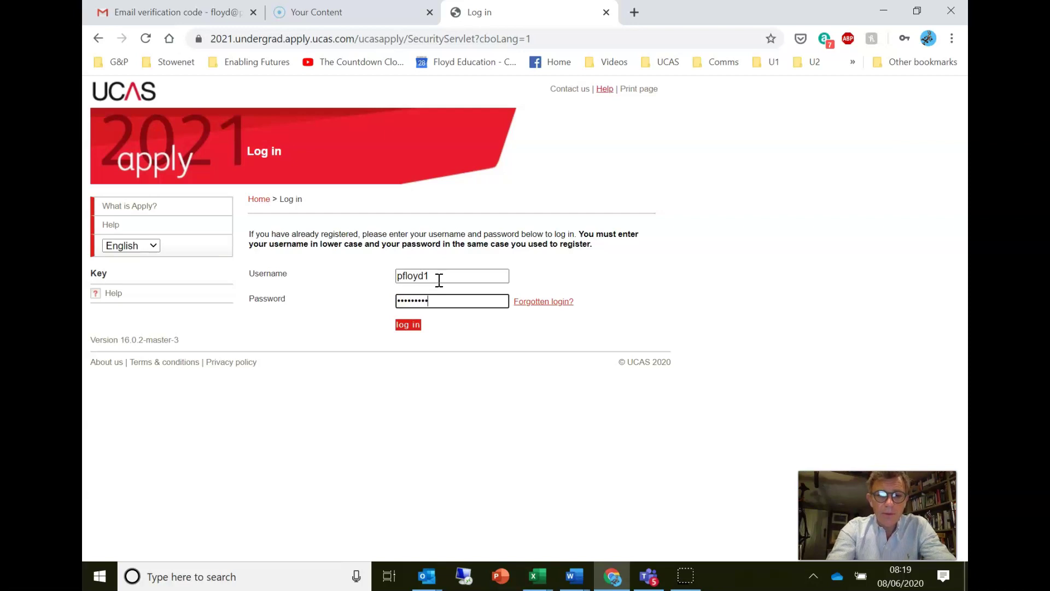
{"action": "left_click", "coordinate": [413, 323]}
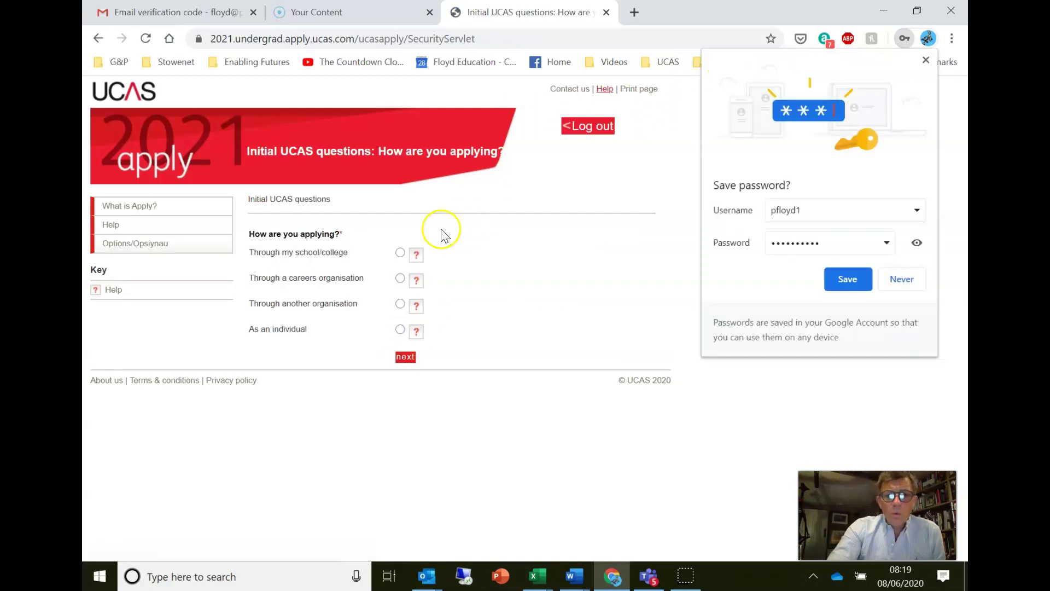
- Choose to apply through a school or college, saving the login details in the browser
{"action": "left_click", "coordinate": [400, 252]}
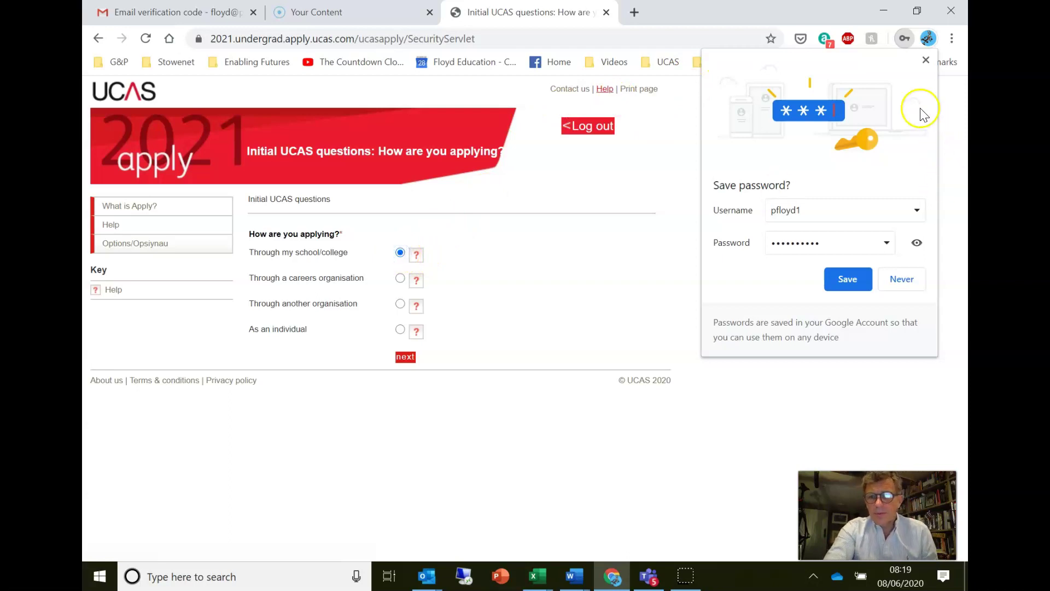
{"action": "left_click", "coordinate": [848, 279]}
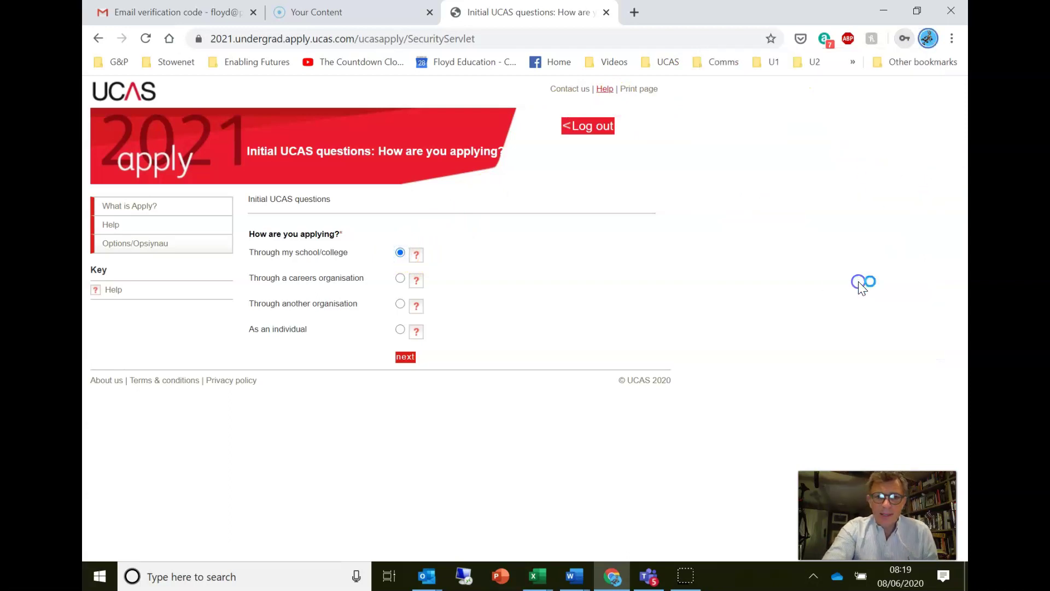
{"action": "left_click", "coordinate": [407, 356]}
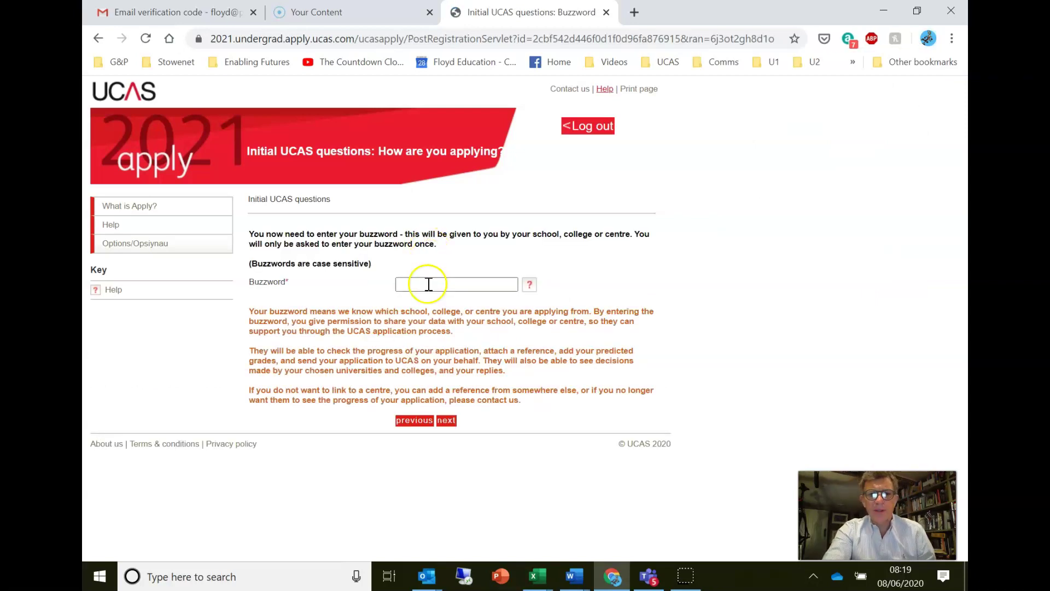
- Enter the school's buzzword and confirm Stowe School as the correct centre
{"action": "left_click", "coordinate": [427, 284]}
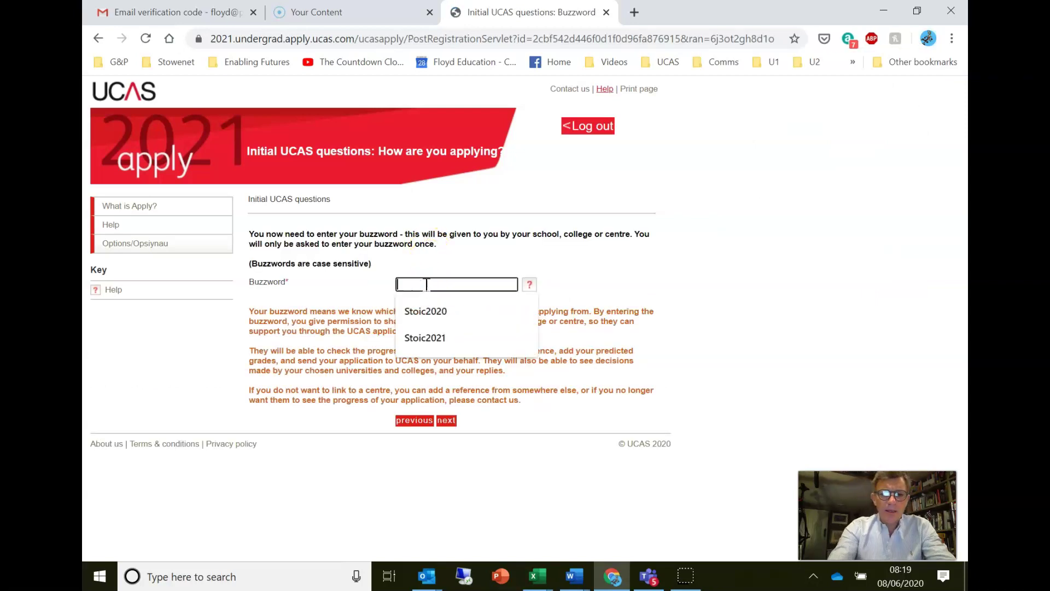
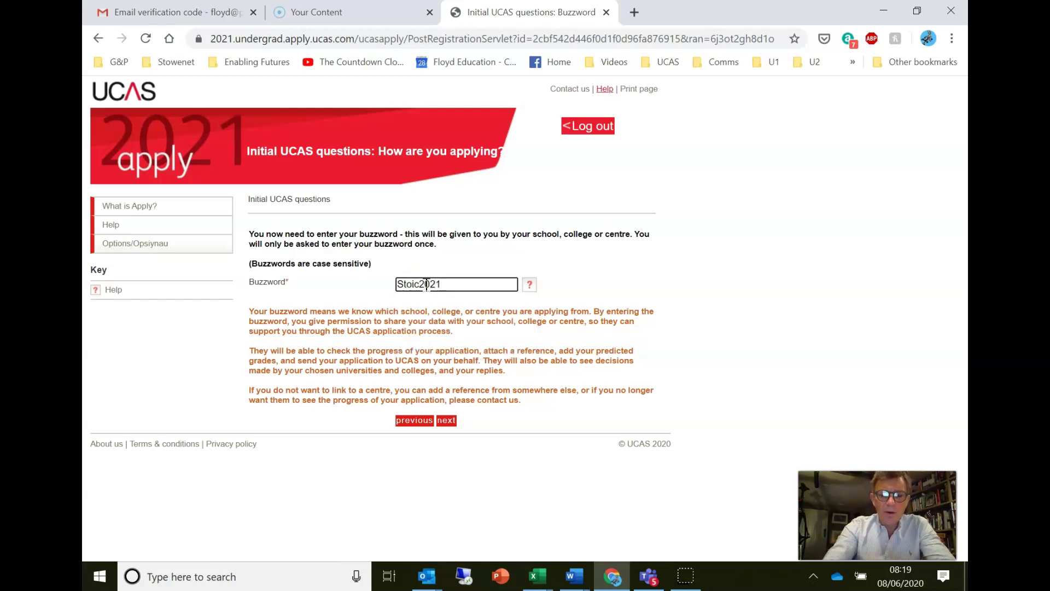
{"action": "left_click", "coordinate": [447, 423]}
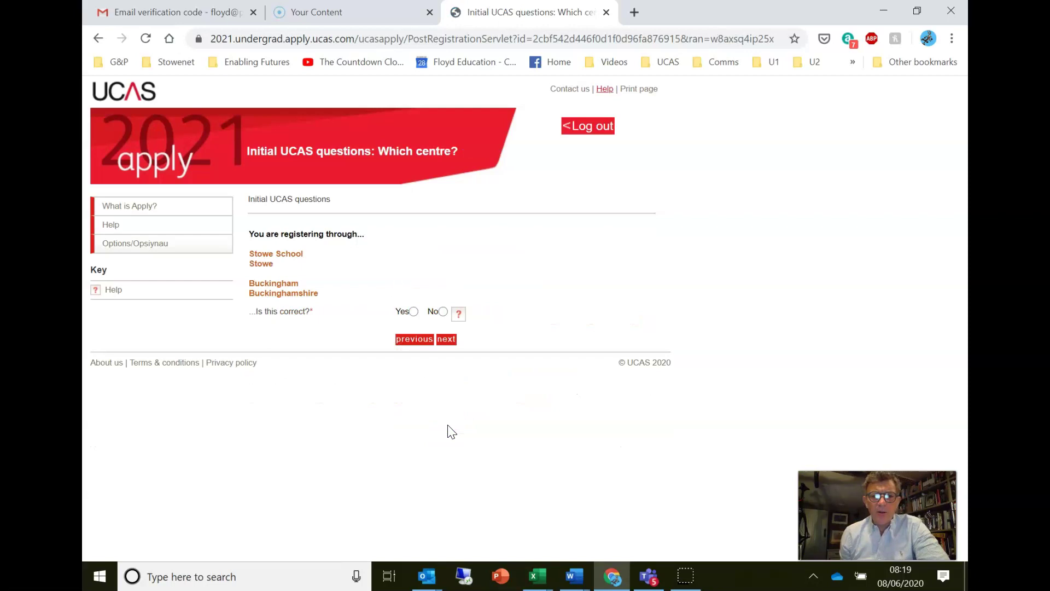
{"action": "left_click", "coordinate": [413, 311]}
{"action": "left_click", "coordinate": [447, 342]}
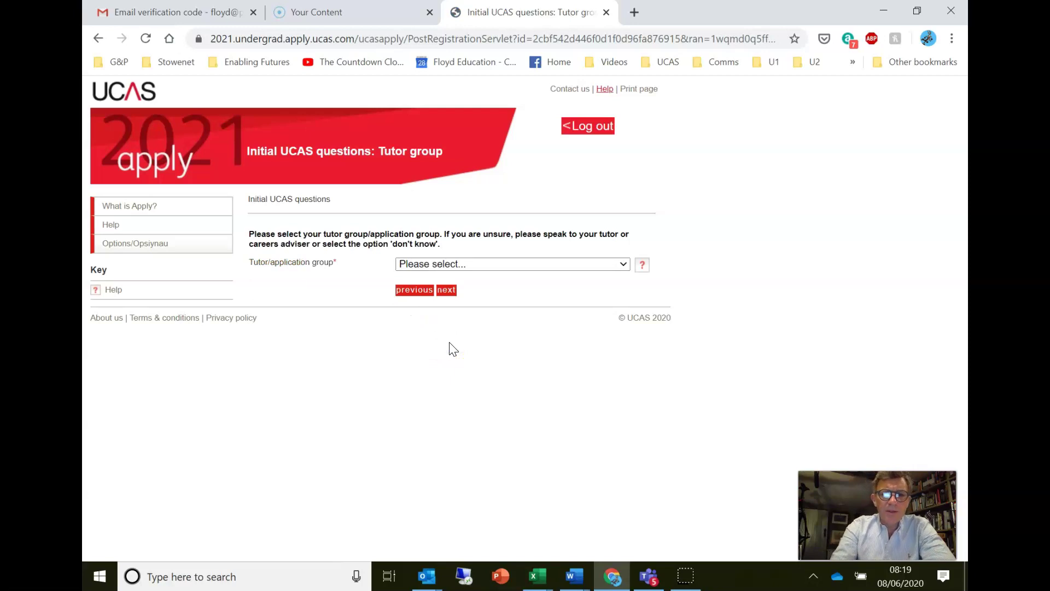
- Pick AG from the Tutor/application group dropdown list and submit it
{"action": "left_click", "coordinate": [512, 264]}
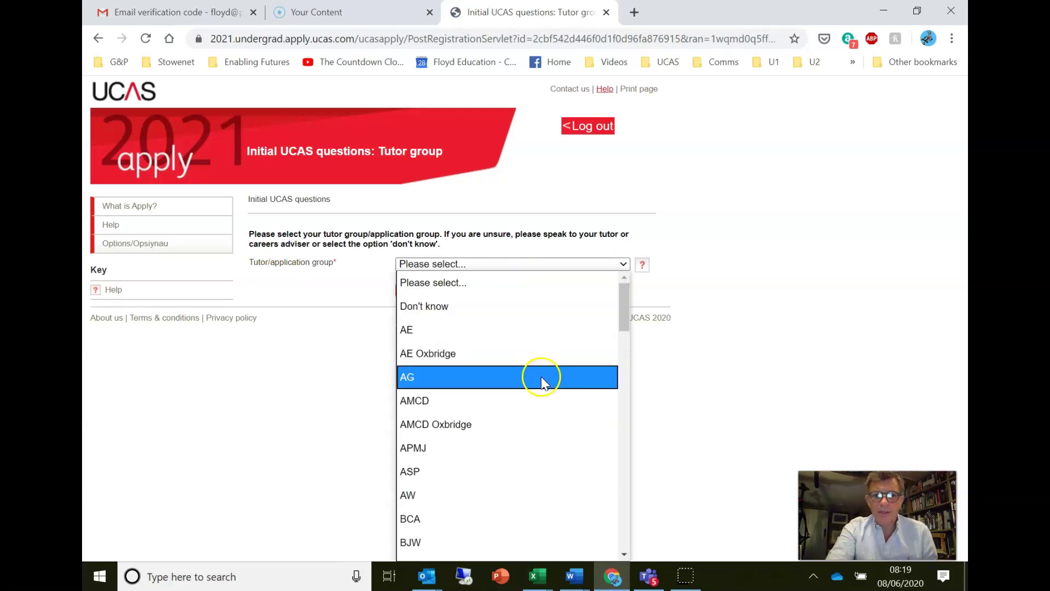
{"action": "left_click_drag", "start_coordinate": [540, 377], "coordinate": [576, 376]}
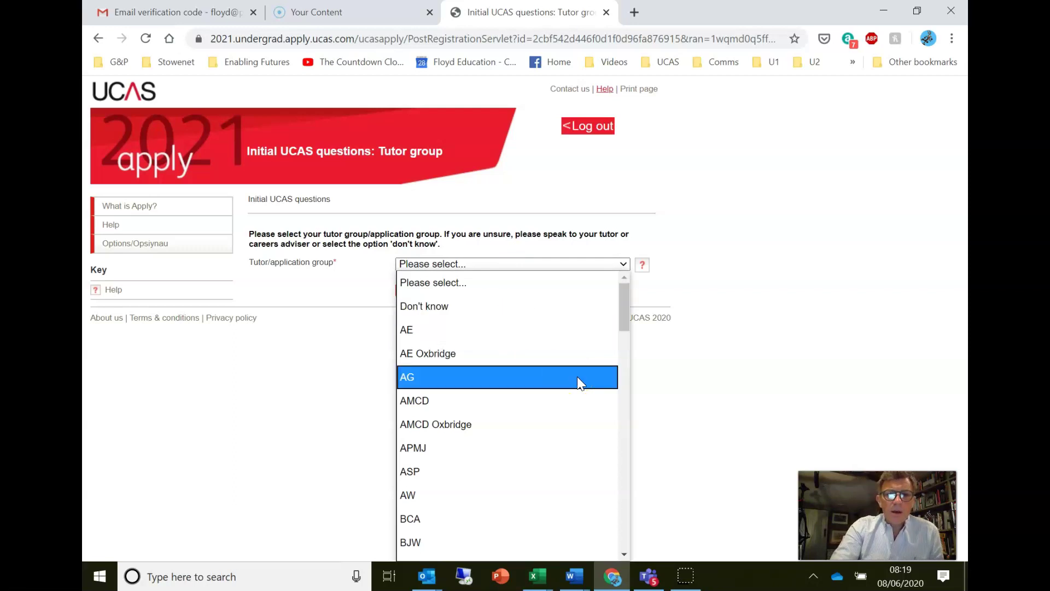
{"action": "scroll", "coordinate": [578, 378], "scroll_direction": "down", "scroll_amount": 3}
{"action": "left_click_drag", "start_coordinate": [581, 383], "coordinate": [540, 394]}
{"action": "scroll", "coordinate": [539, 402], "scroll_direction": "down", "scroll_amount": 3}
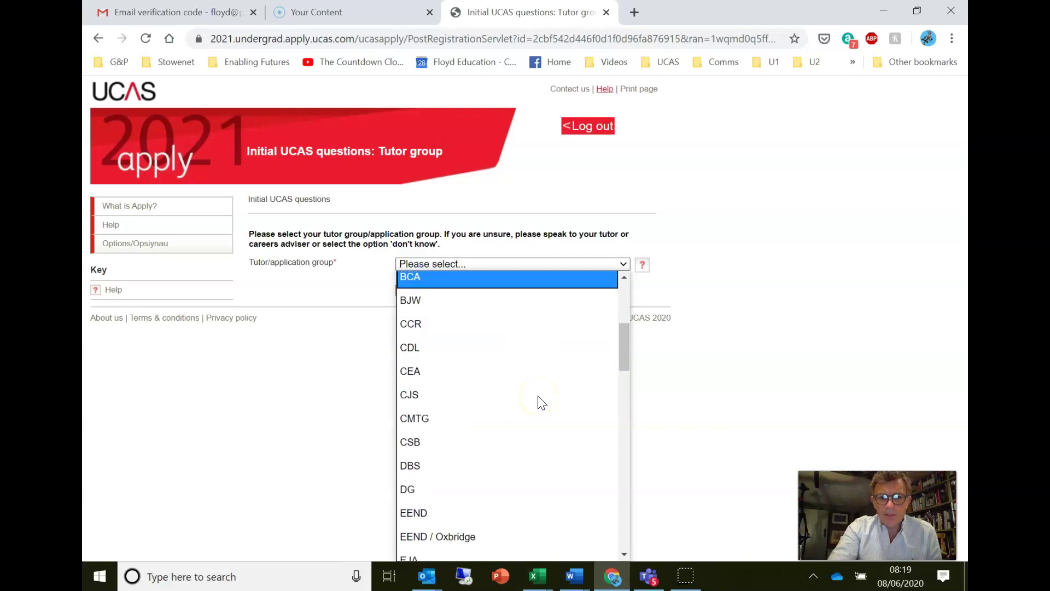
{"action": "scroll", "coordinate": [541, 403], "scroll_direction": "down", "scroll_amount": 2}
{"action": "scroll", "coordinate": [541, 402], "scroll_direction": "down", "scroll_amount": 2}
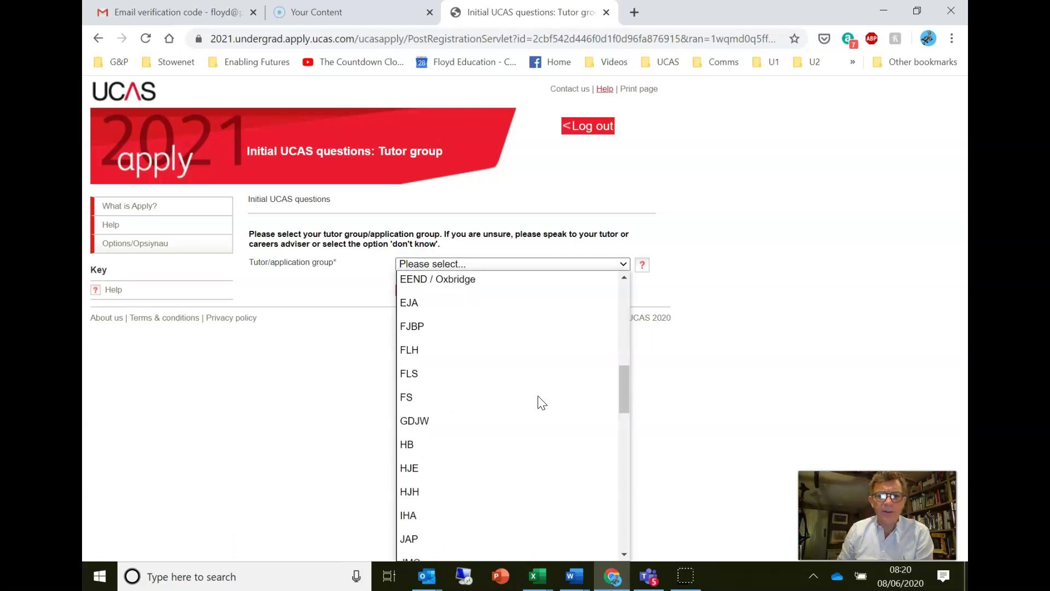
{"action": "scroll", "coordinate": [542, 403], "scroll_direction": "down", "scroll_amount": 6}
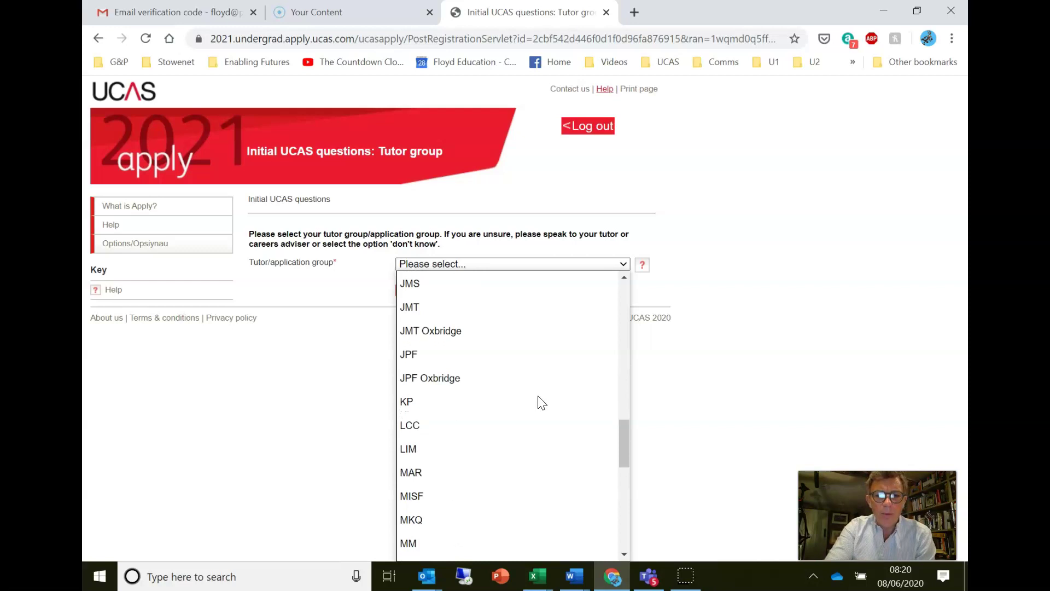
{"action": "scroll", "coordinate": [529, 405], "scroll_direction": "down", "scroll_amount": 3}
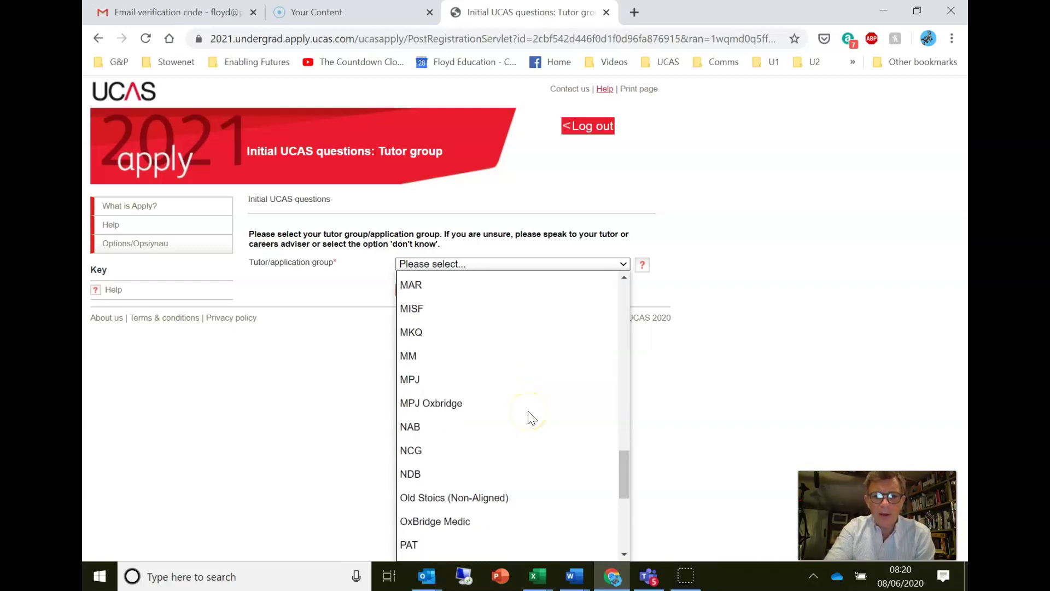
{"action": "scroll", "coordinate": [530, 417], "scroll_direction": "down", "scroll_amount": 2}
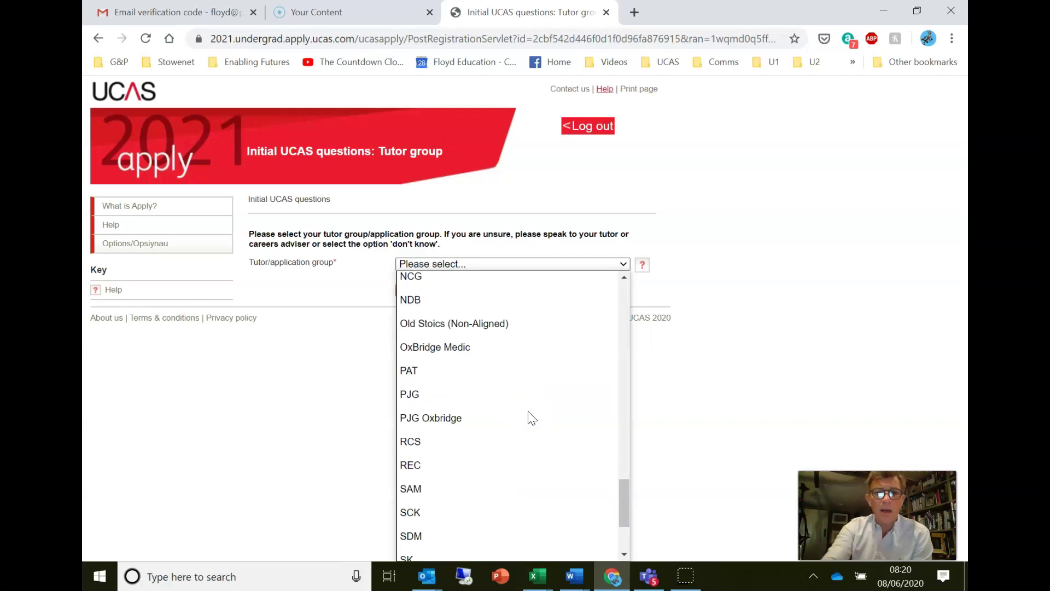
{"action": "scroll", "coordinate": [531, 417], "scroll_direction": "down", "scroll_amount": 3}
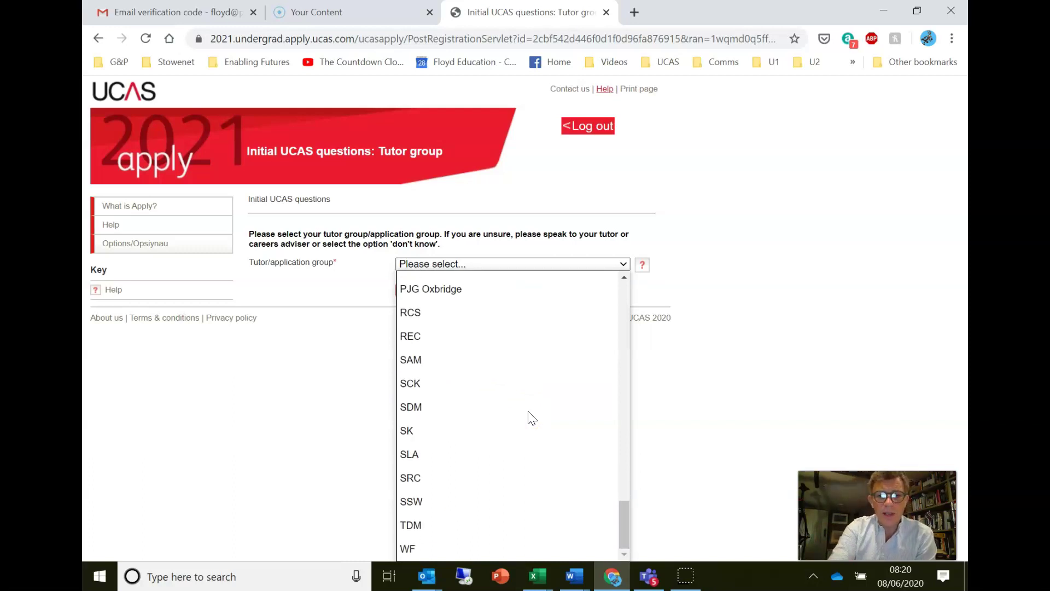
{"action": "scroll", "coordinate": [531, 419], "scroll_direction": "up", "scroll_amount": 15}
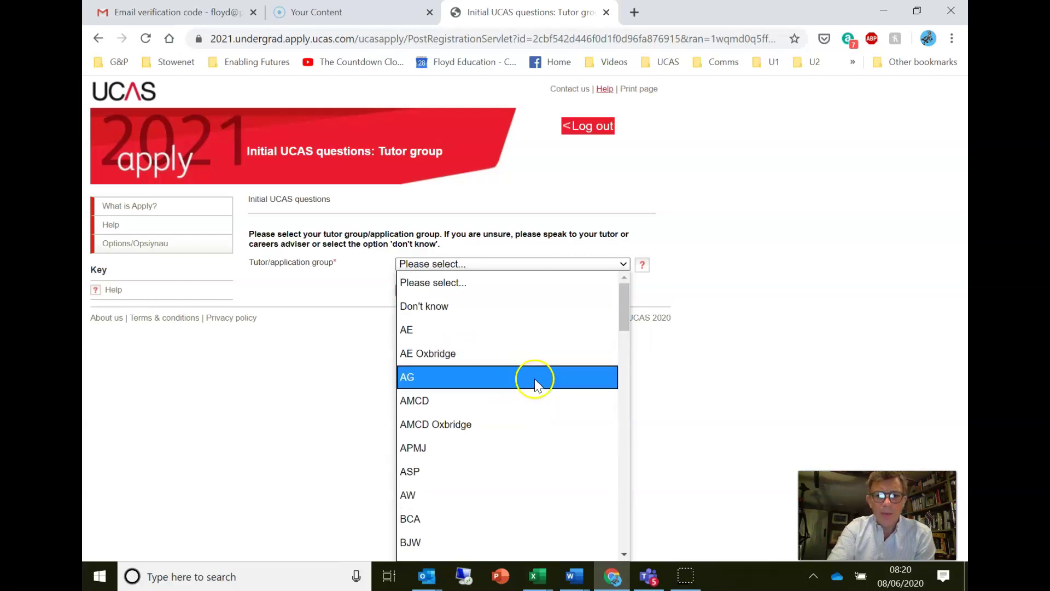
{"action": "left_click", "coordinate": [536, 378]}
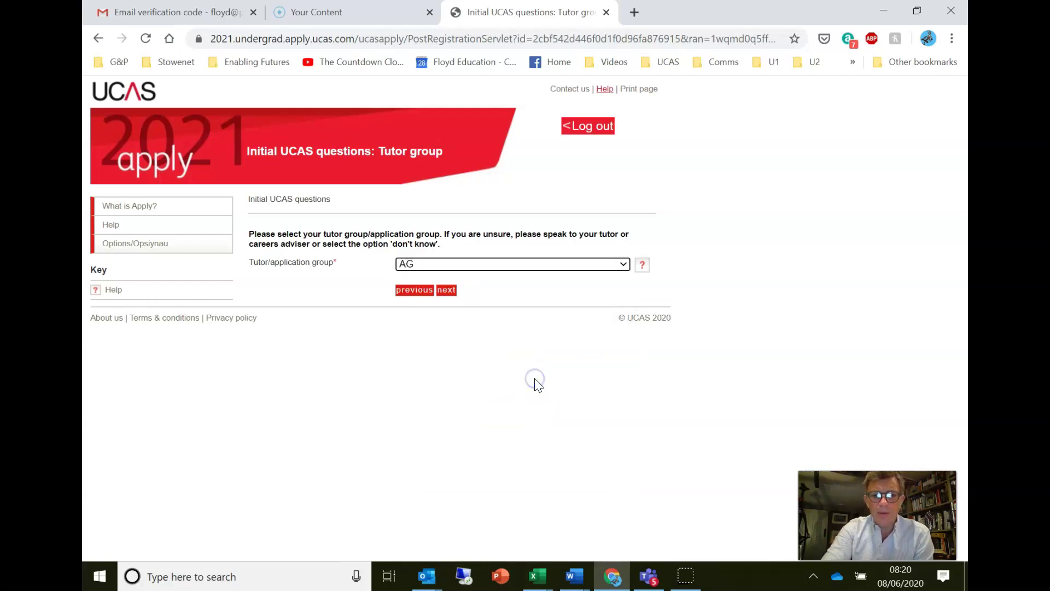
{"action": "left_click", "coordinate": [447, 289]}
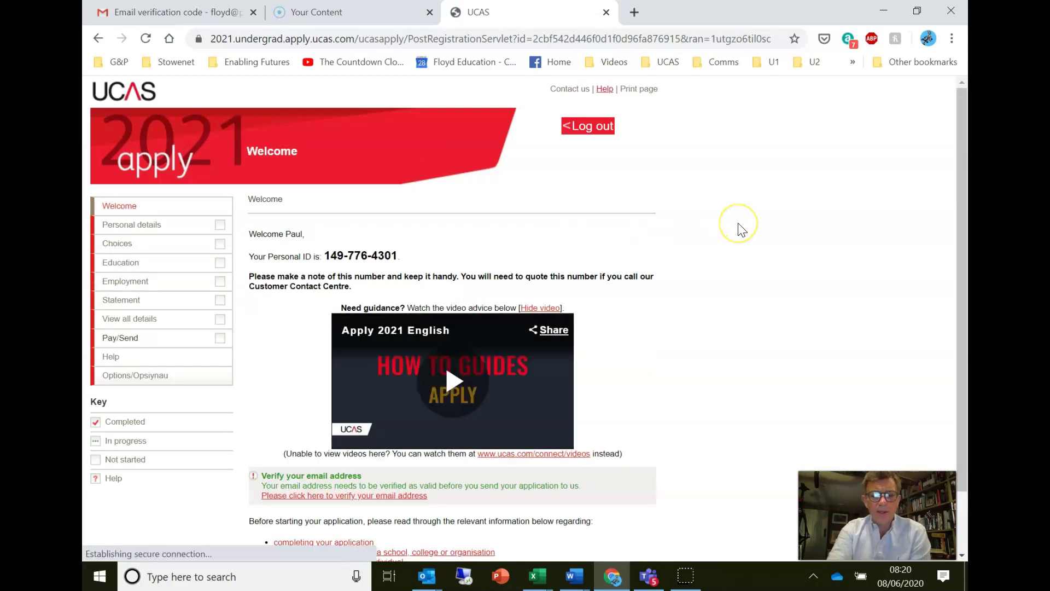
- Try the verify-email link on the Welcome page, then go to the Personal details section
{"action": "scroll", "coordinate": [742, 230], "scroll_direction": "down", "scroll_amount": 2}
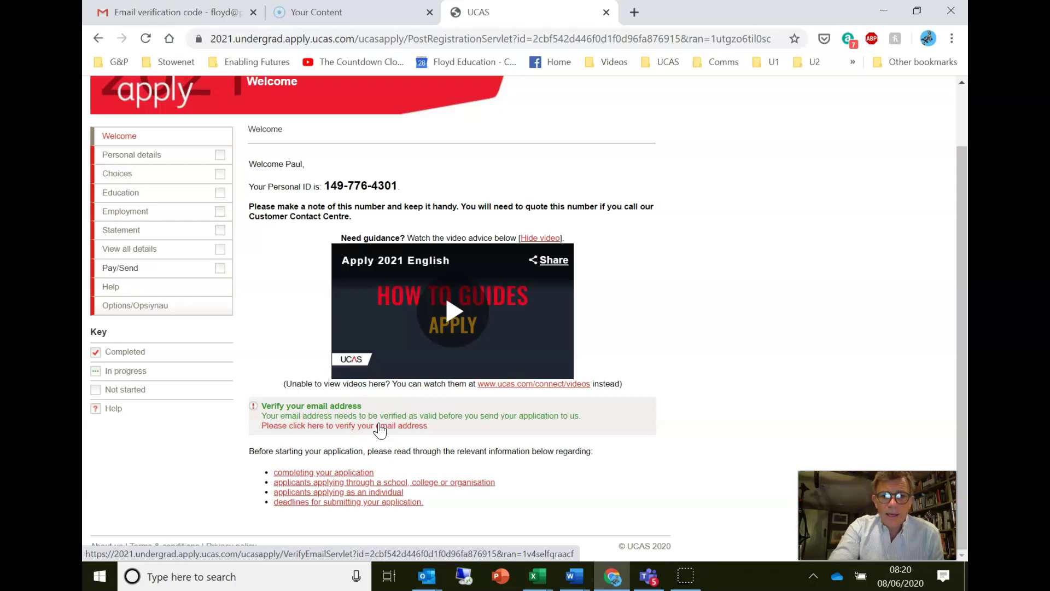
{"action": "left_click", "coordinate": [380, 431]}
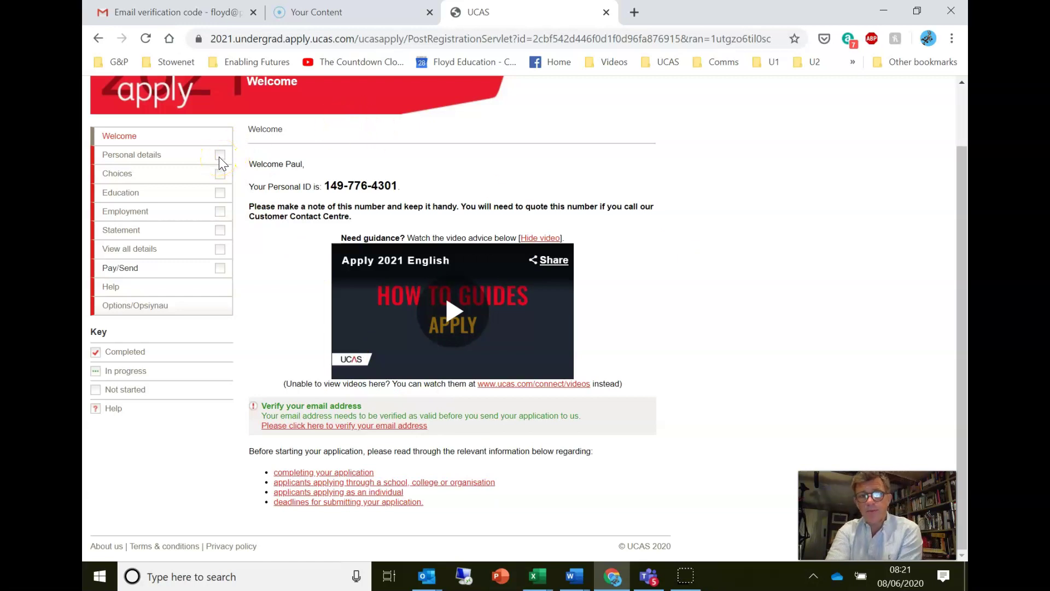
{"action": "left_click", "coordinate": [143, 155]}
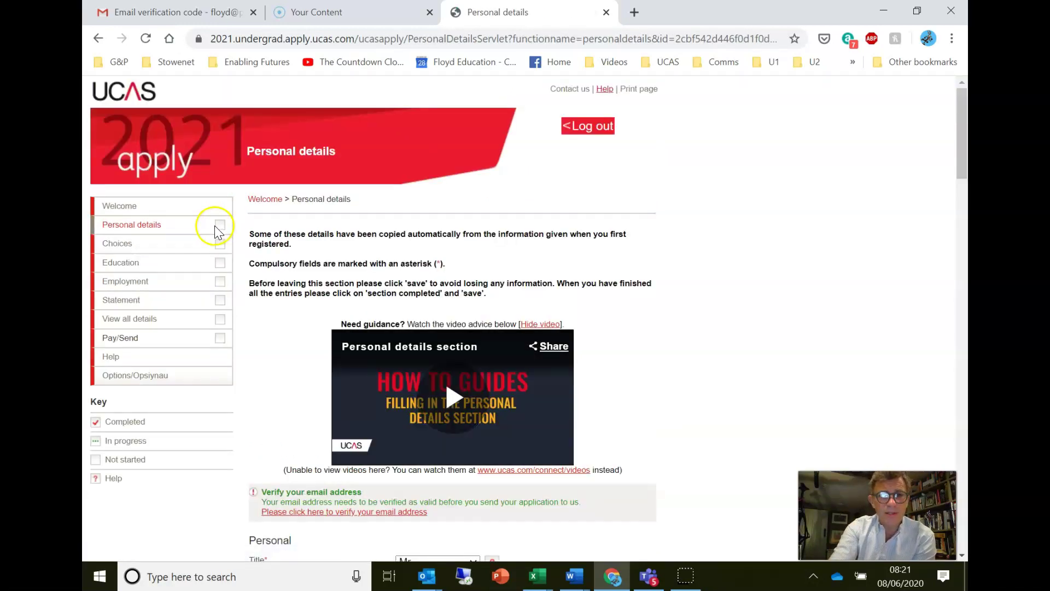
- Scroll through the Personal details form, checking the prefilled title Mr, gender Male, names and school address
{"action": "scroll", "coordinate": [274, 261], "scroll_direction": "down", "scroll_amount": 6}
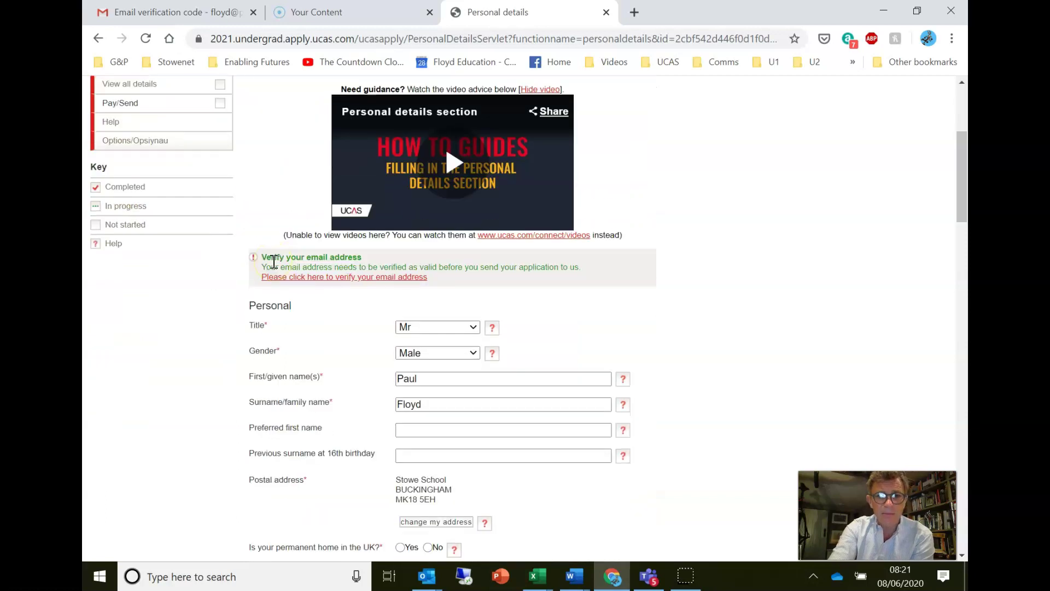
{"action": "scroll", "coordinate": [273, 262], "scroll_direction": "down", "scroll_amount": 3}
{"action": "scroll", "coordinate": [273, 262], "scroll_direction": "down", "scroll_amount": 2}
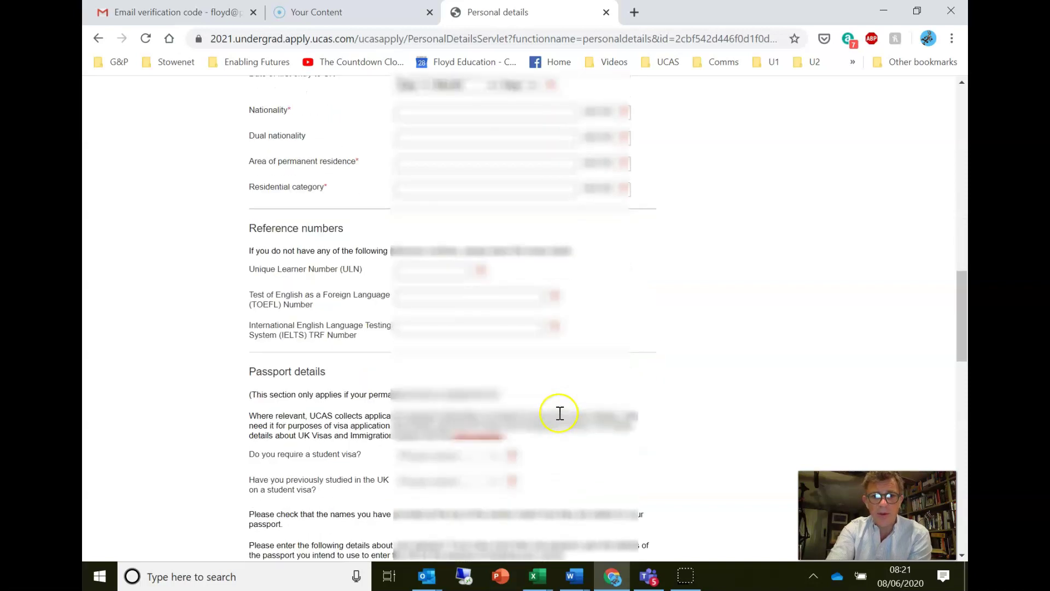
{"action": "scroll", "coordinate": [559, 413], "scroll_direction": "down", "scroll_amount": 3}
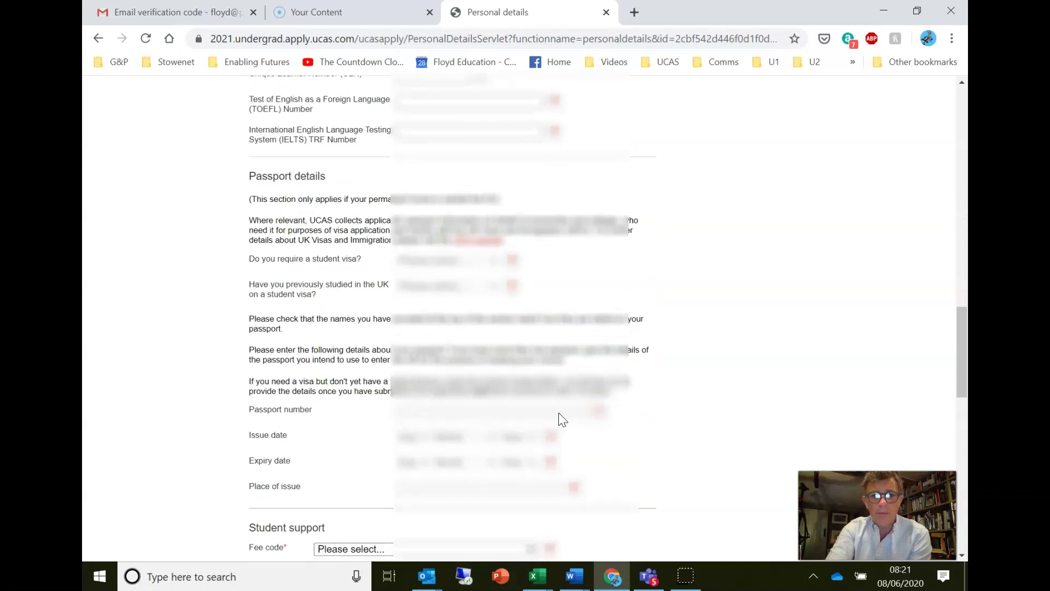
{"action": "scroll", "coordinate": [559, 414], "scroll_direction": "down", "scroll_amount": 4}
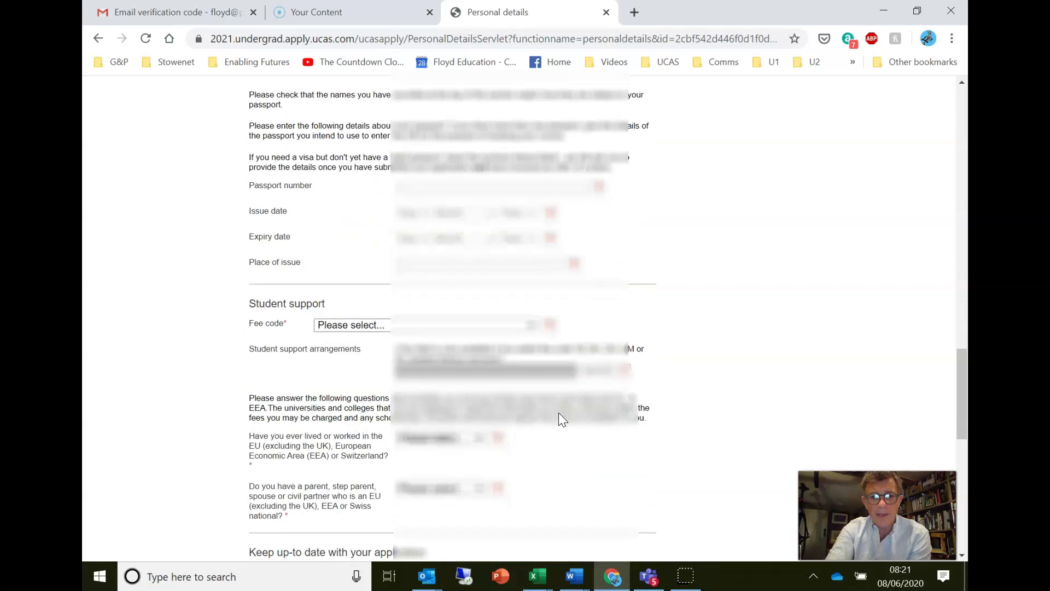
{"action": "scroll", "coordinate": [559, 414], "scroll_direction": "down", "scroll_amount": 3}
{"action": "scroll", "coordinate": [560, 413], "scroll_direction": "down", "scroll_amount": 3}
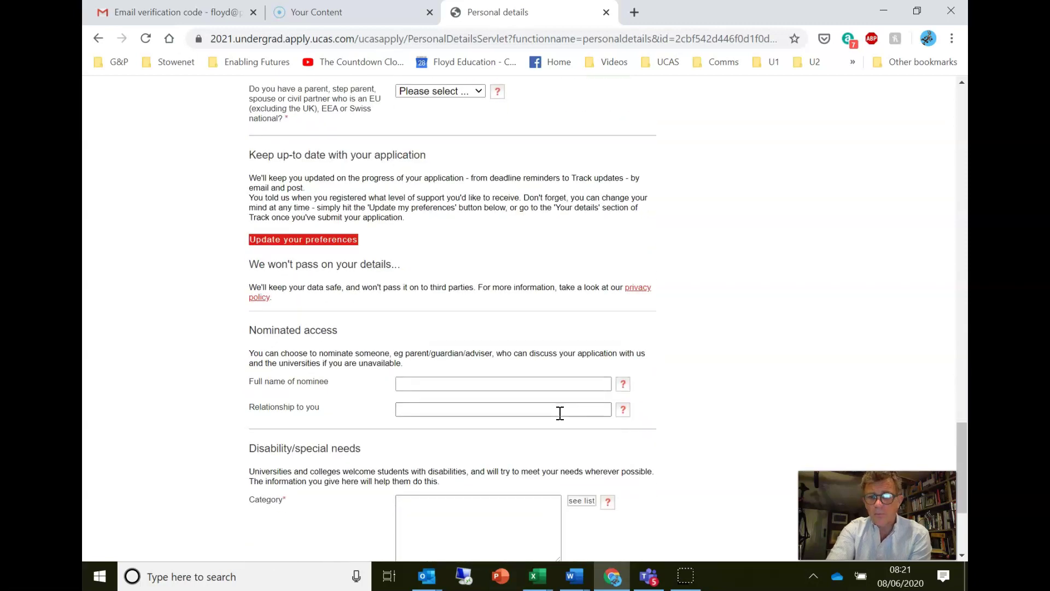
{"action": "scroll", "coordinate": [559, 413], "scroll_direction": "down", "scroll_amount": 3}
{"action": "scroll", "coordinate": [560, 413], "scroll_direction": "up", "scroll_amount": 20}
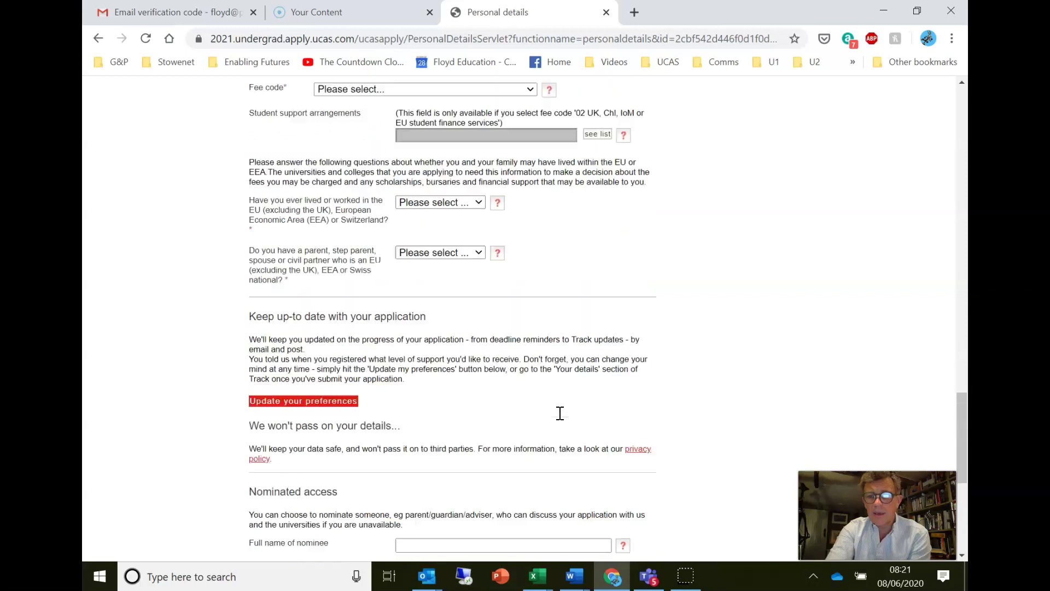
{"action": "scroll", "coordinate": [559, 419], "scroll_direction": "up", "scroll_amount": 2}
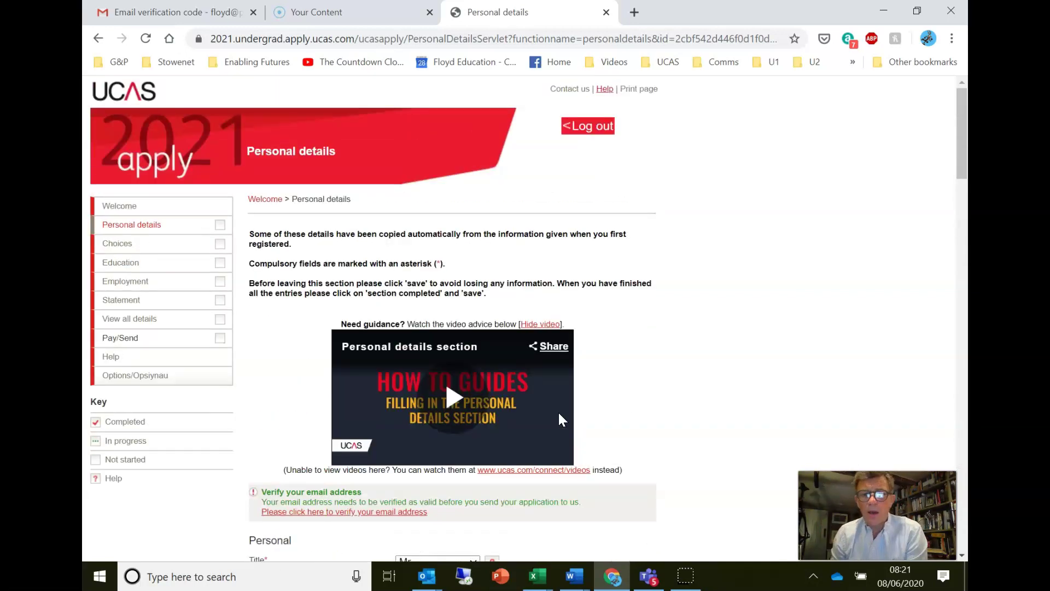
{"action": "left_click", "coordinate": [799, 353]}
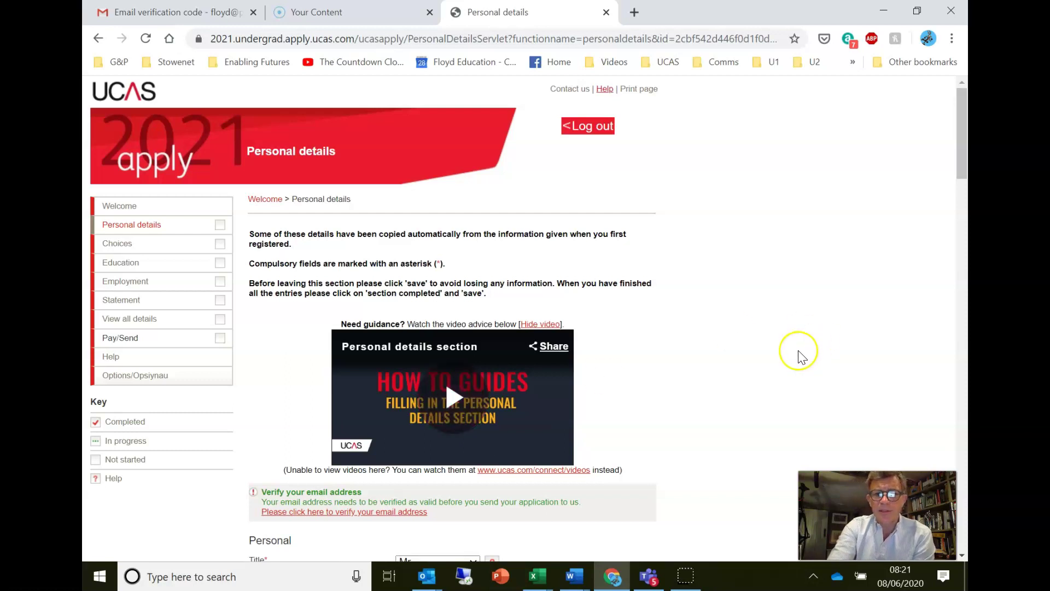
{"action": "scroll", "coordinate": [802, 357], "scroll_direction": "down", "scroll_amount": 5}
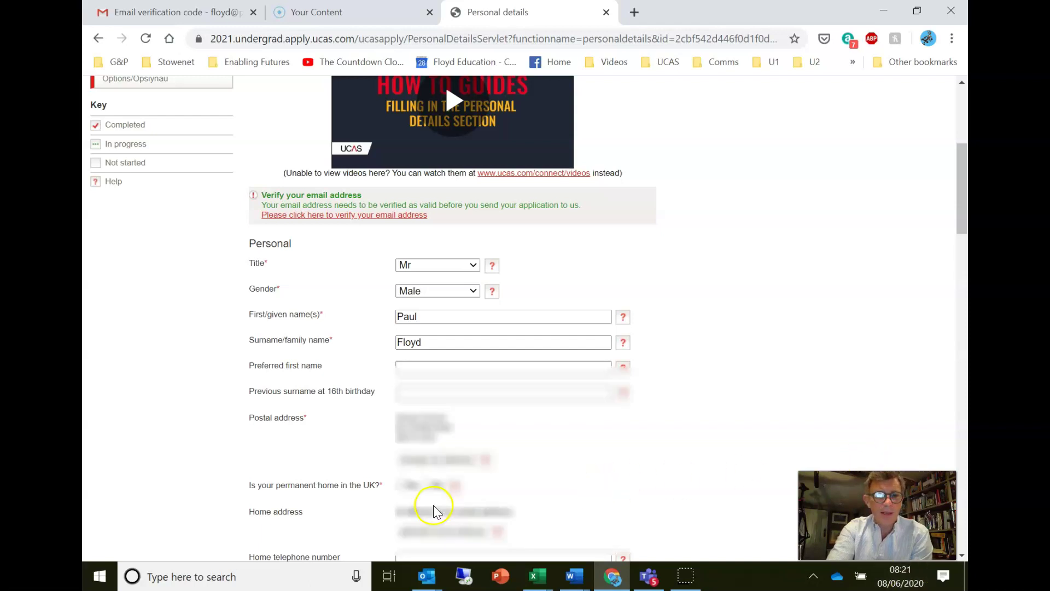
{"action": "scroll", "coordinate": [115, 534], "scroll_direction": "down", "scroll_amount": 3}
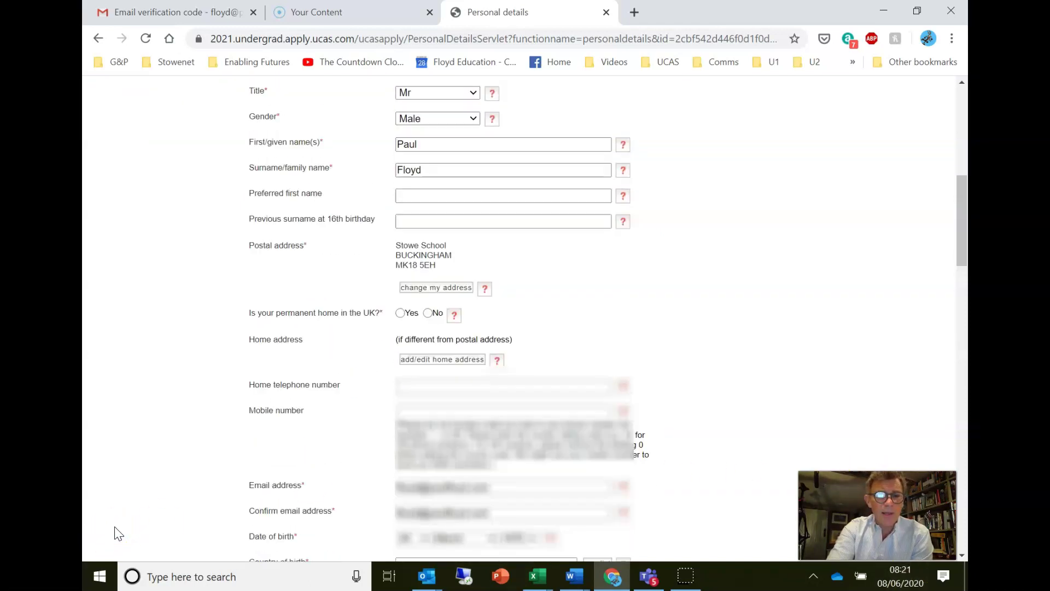